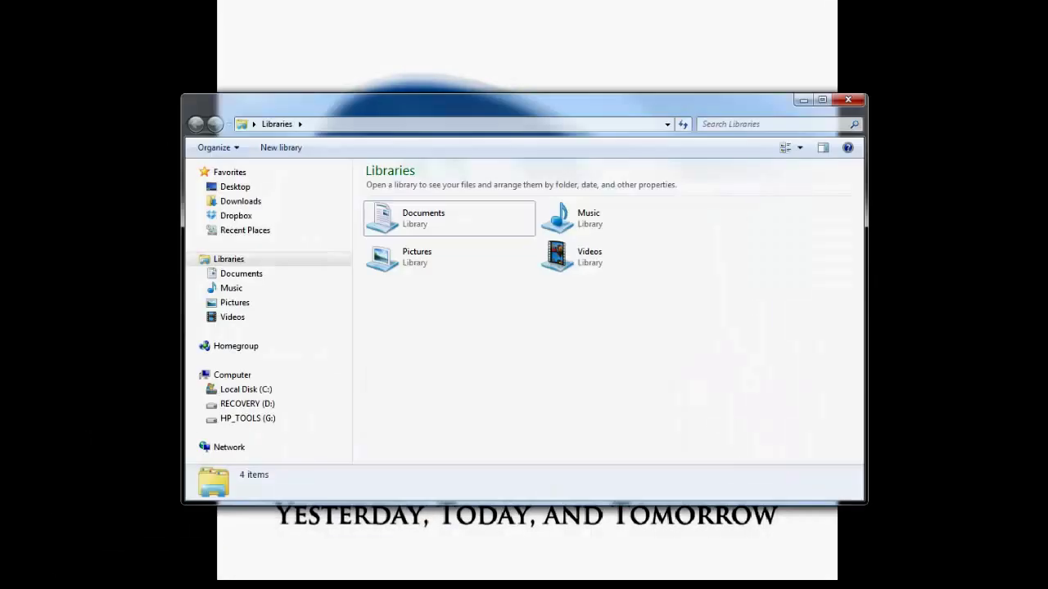
- Expand Local Disk (C:) down to WDC\Tools\Projects to reveal W65C02S_Demo and W65C816S_Demo
{"action": "left_click", "coordinate": [202, 391]}
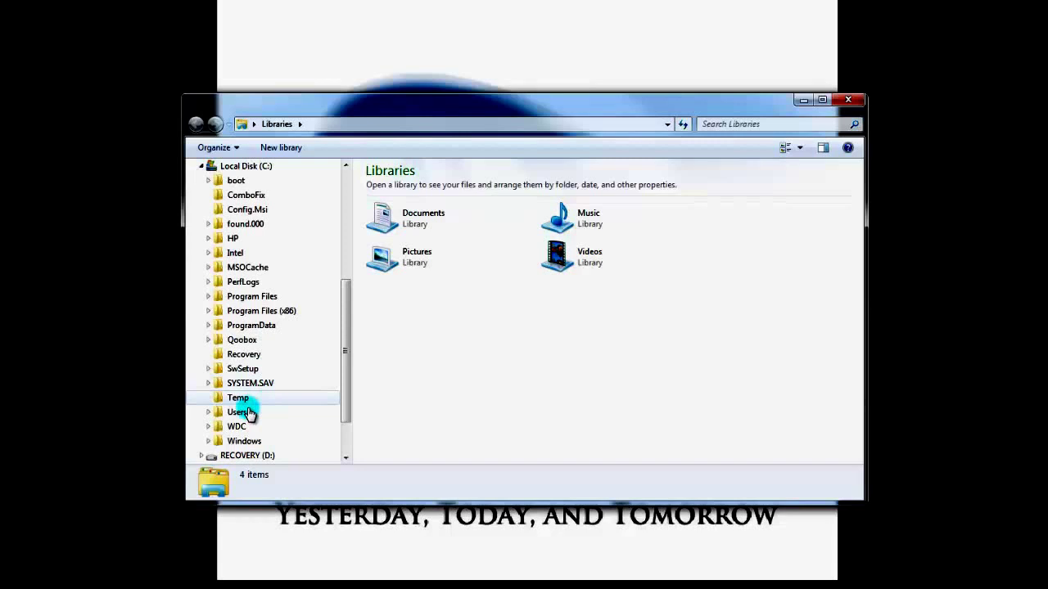
{"action": "left_click", "coordinate": [207, 427]}
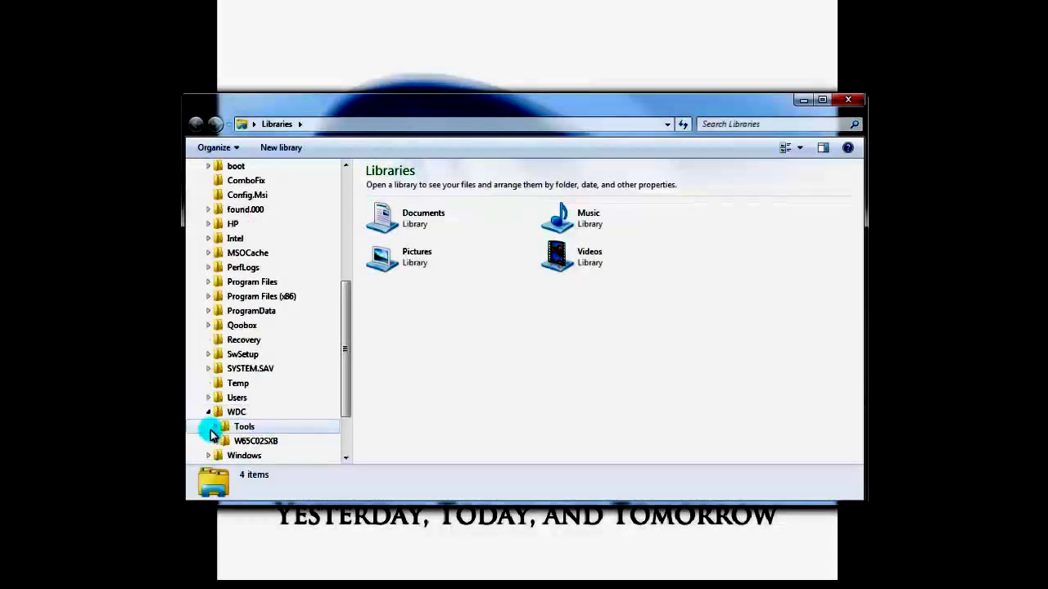
{"action": "left_click", "coordinate": [215, 429]}
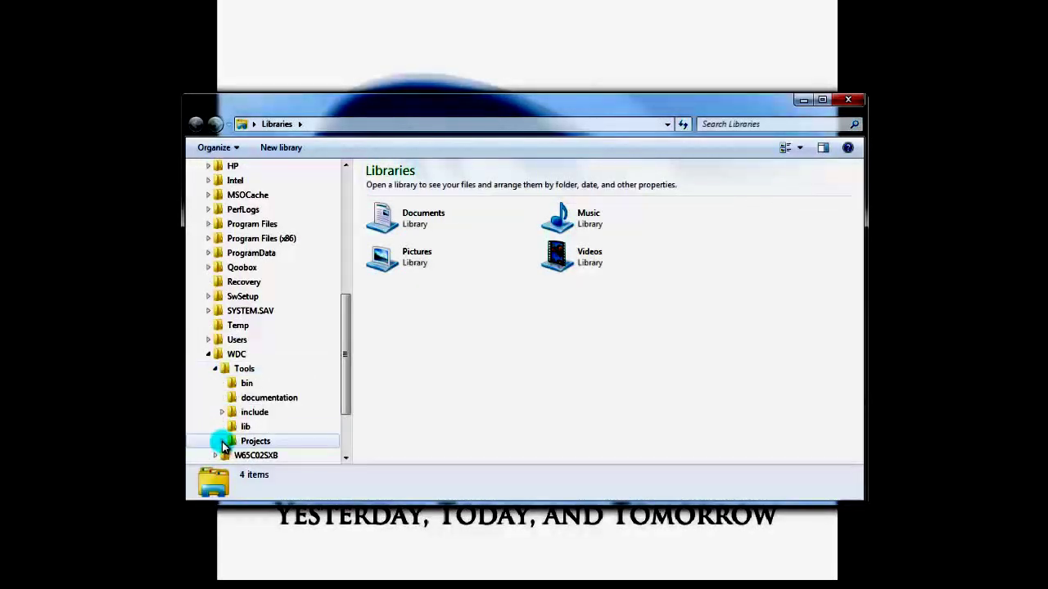
{"action": "left_click", "coordinate": [222, 440]}
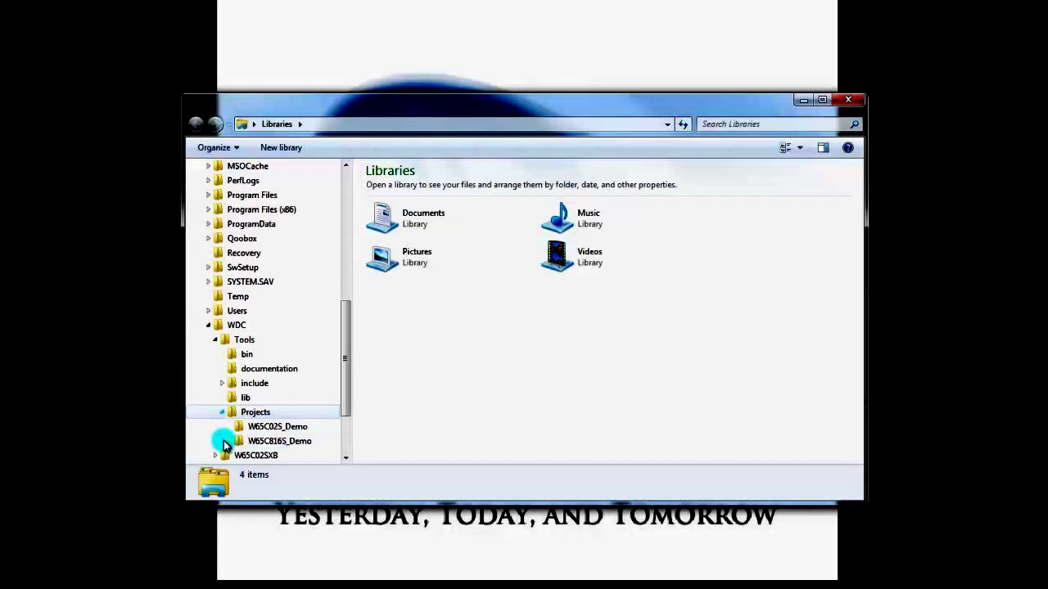
- Copy the W65C02S_Demo folder and paste a duplicate into the Projects folder
{"action": "right_click", "coordinate": [268, 432]}
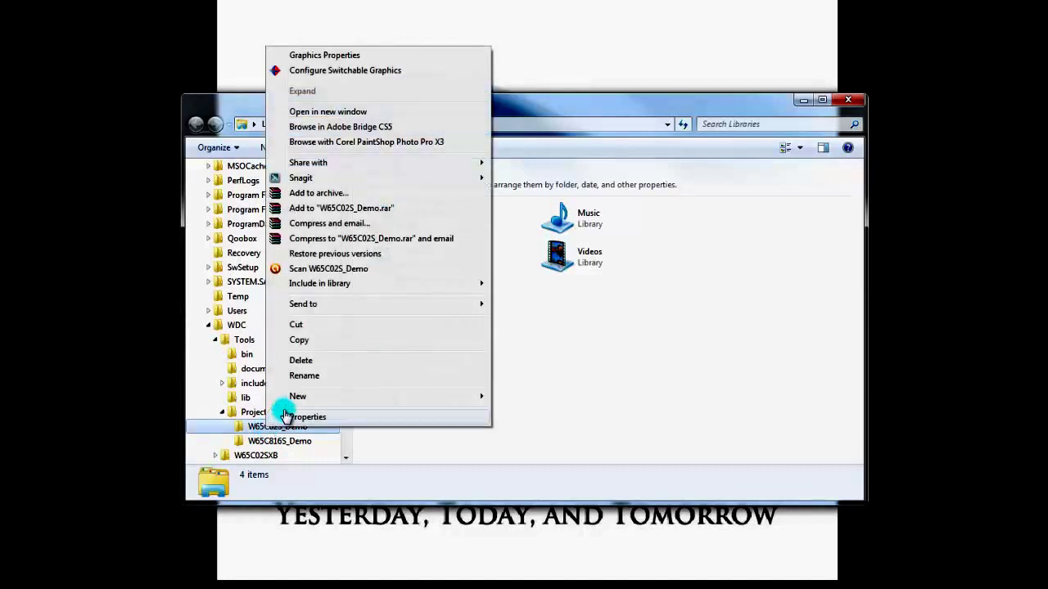
{"action": "left_click", "coordinate": [297, 341]}
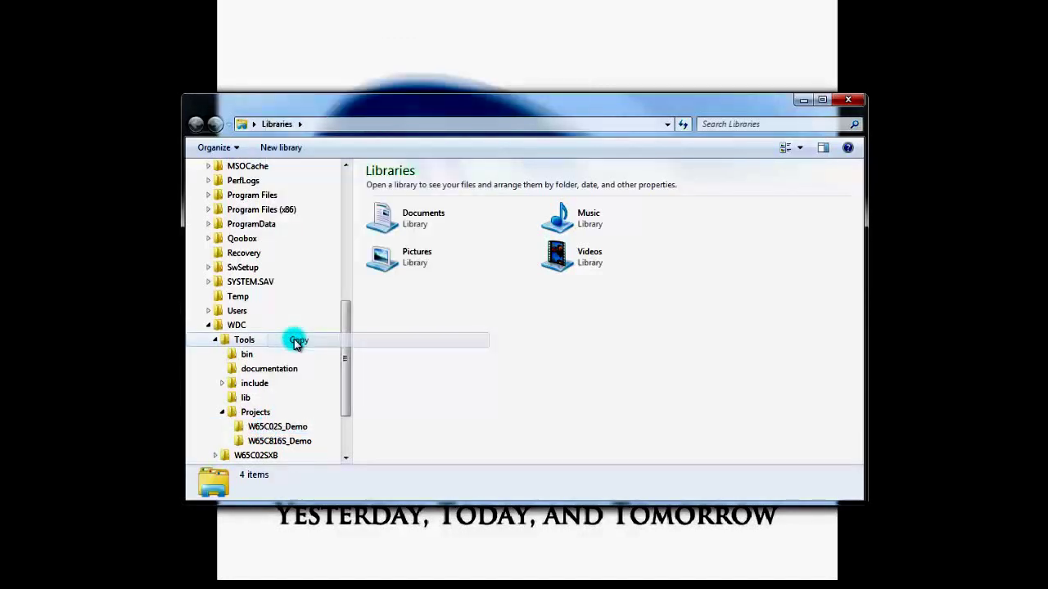
{"action": "left_click", "coordinate": [269, 414]}
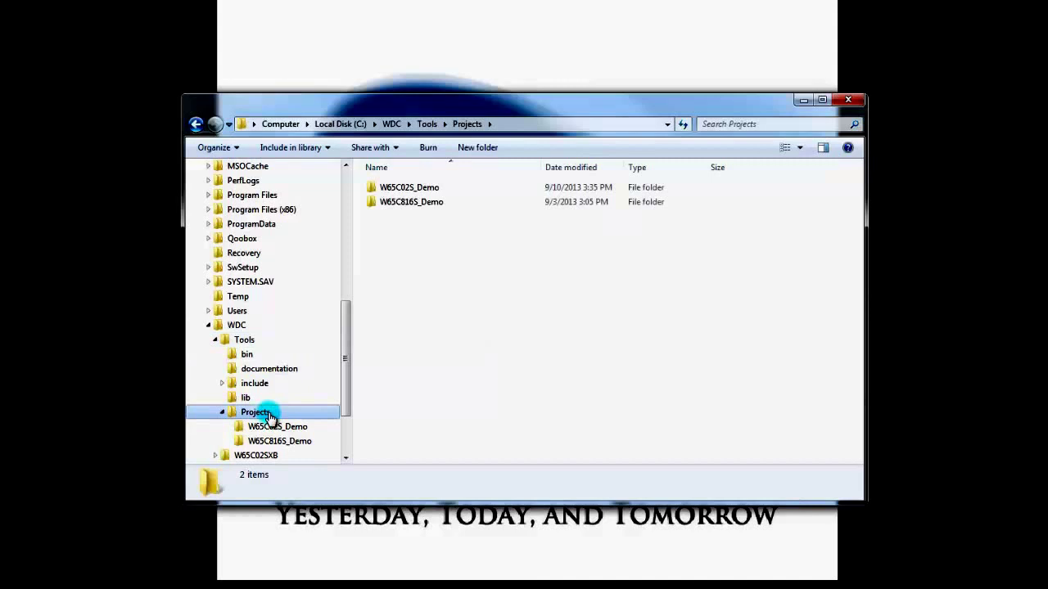
{"action": "right_click", "coordinate": [269, 415]}
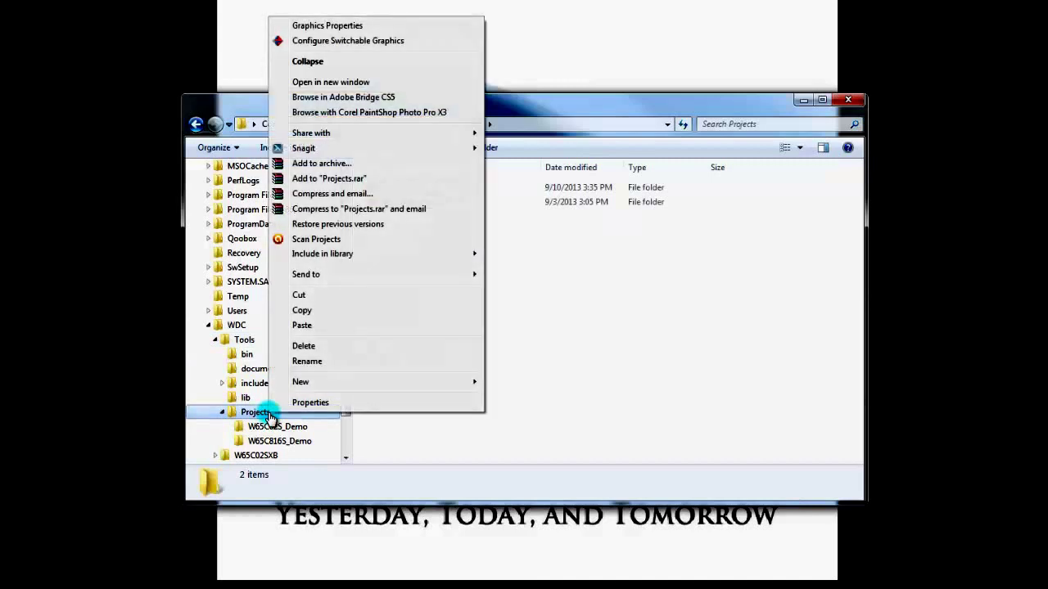
{"action": "left_click", "coordinate": [303, 326]}
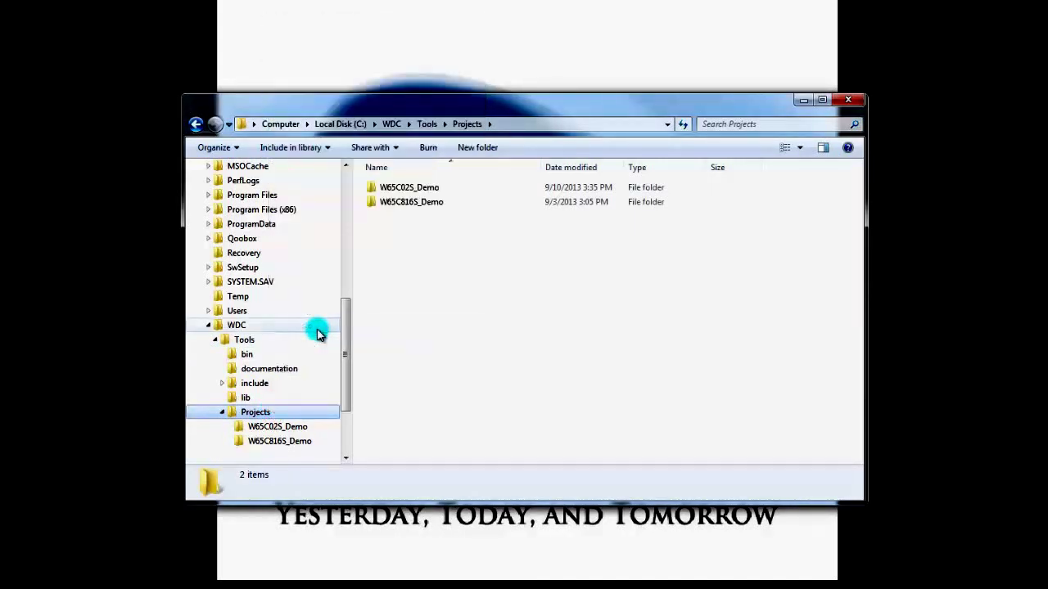
{"action": "left_click_drag", "start_coordinate": [343, 339], "coordinate": [343, 353]}
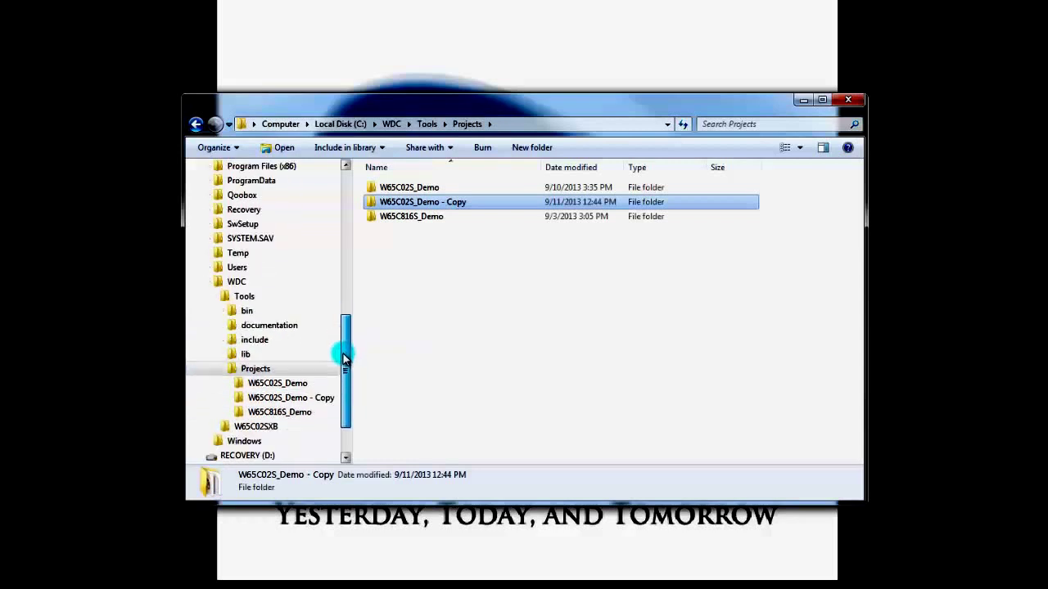
- Rename the copied demo folder to MyNewProject
{"action": "right_click", "coordinate": [302, 401]}
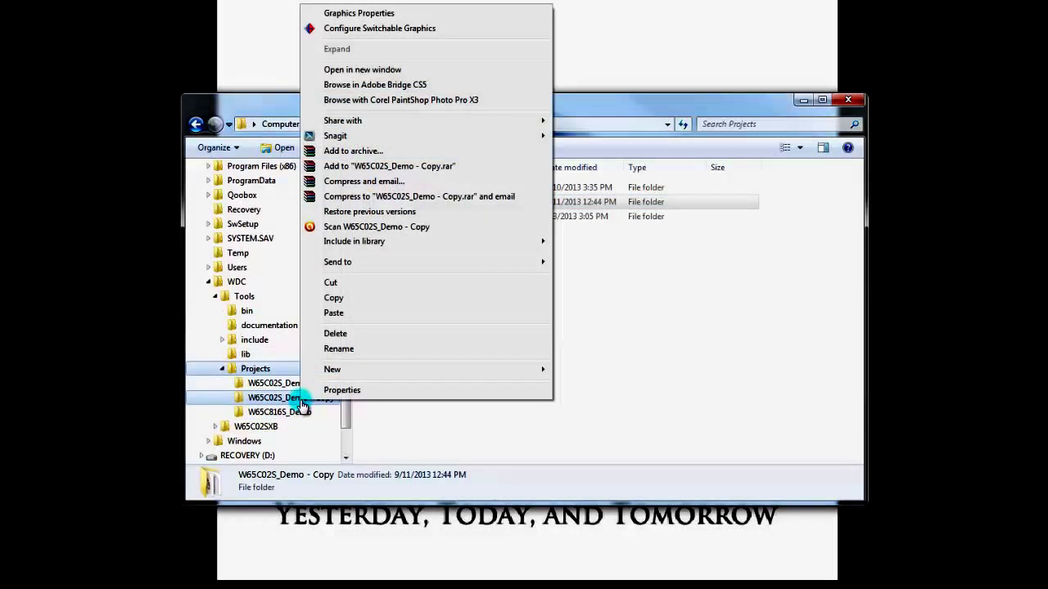
{"action": "left_click", "coordinate": [339, 350]}
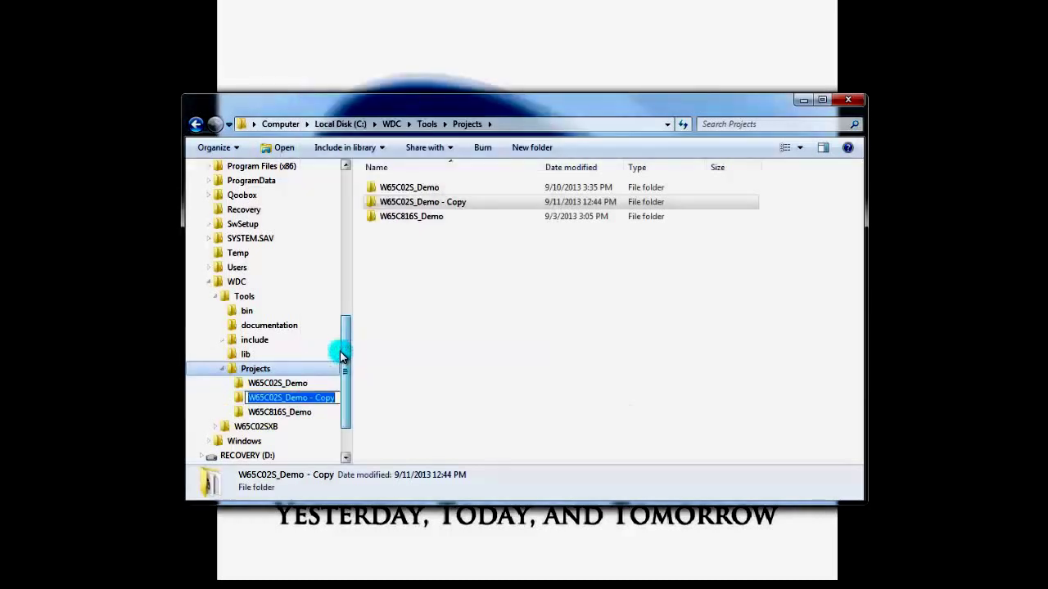
{"action": "type", "text": "MyNewProject"}
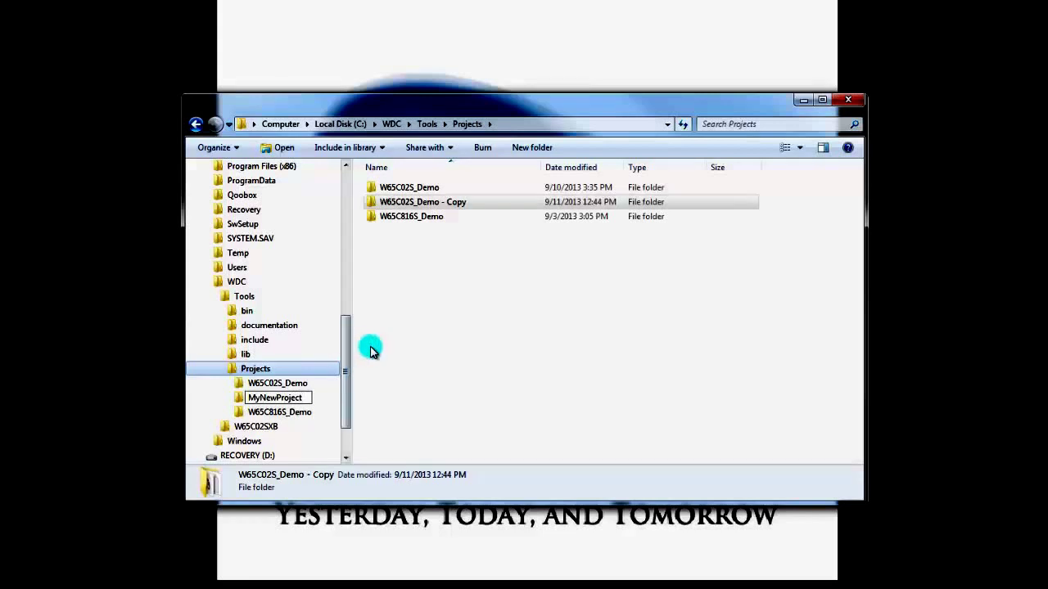
{"action": "key", "text": "Escape"}
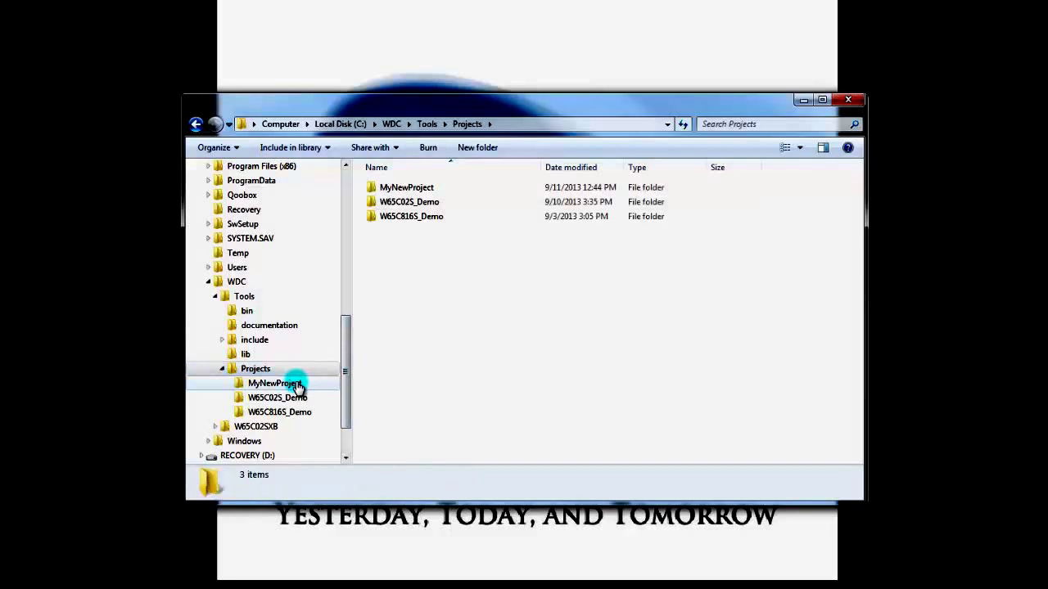
- Delete the ten files in MyNewProject, keeping only W65C02S_Demo.asm
{"action": "left_click", "coordinate": [295, 385]}
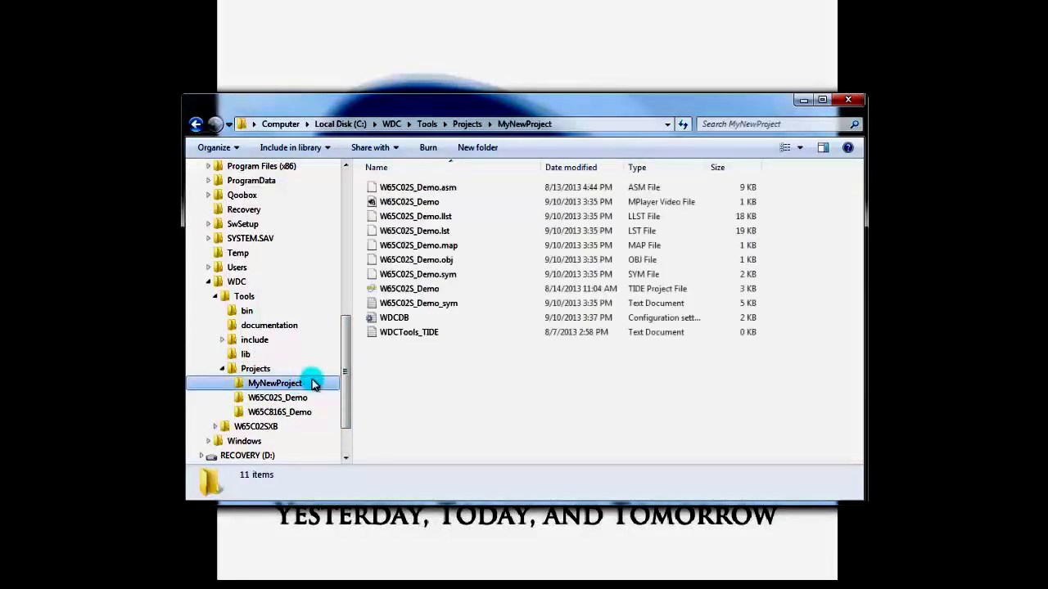
{"action": "left_click", "coordinate": [432, 203]}
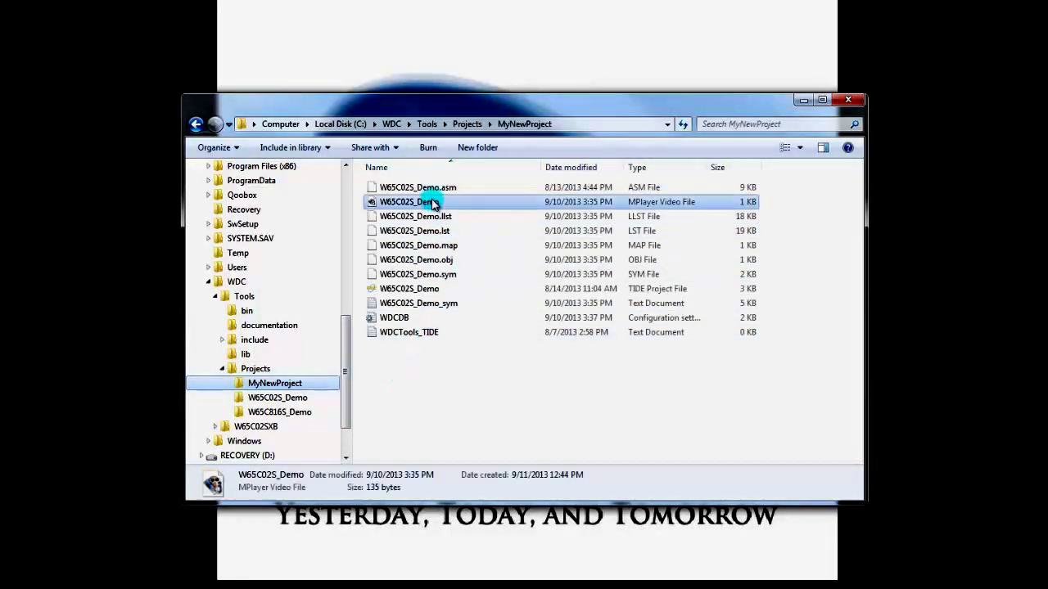
{"action": "left_click", "coordinate": [431, 333], "text": "shift"}
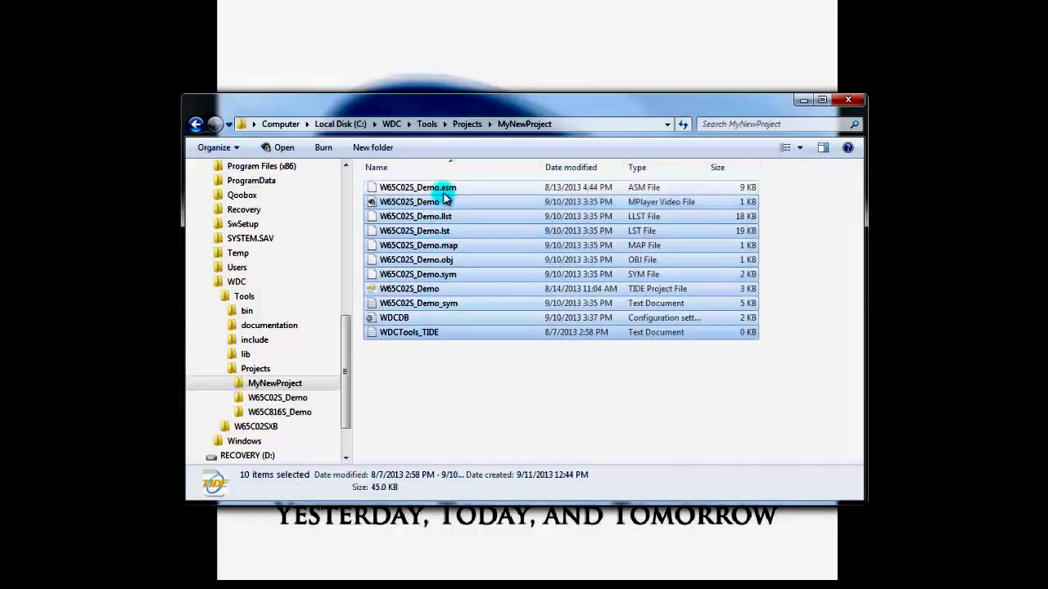
{"action": "right_click", "coordinate": [449, 268]}
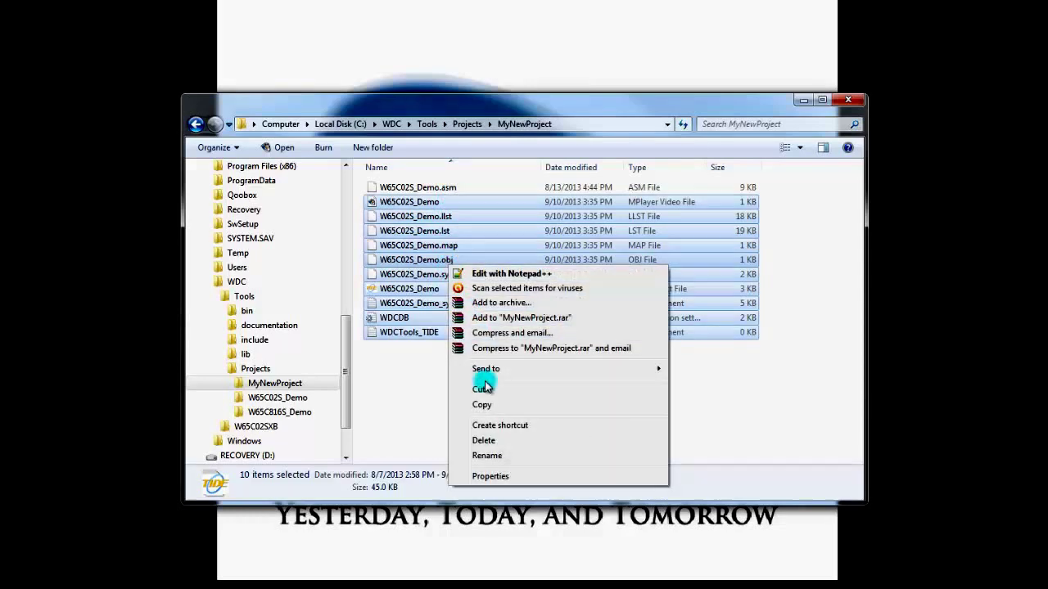
{"action": "left_click", "coordinate": [483, 440]}
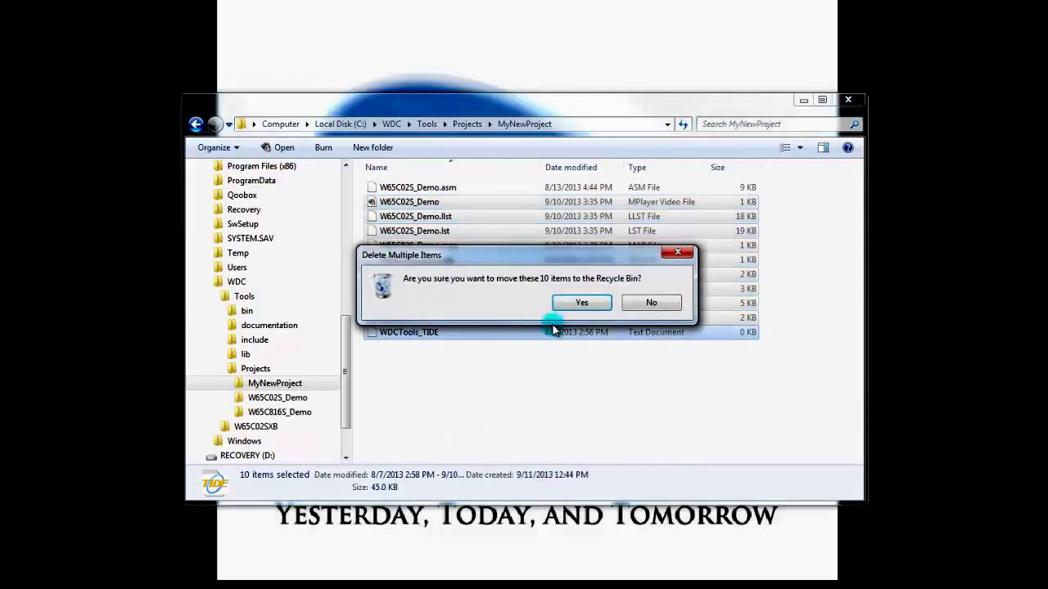
{"action": "left_click", "coordinate": [576, 304]}
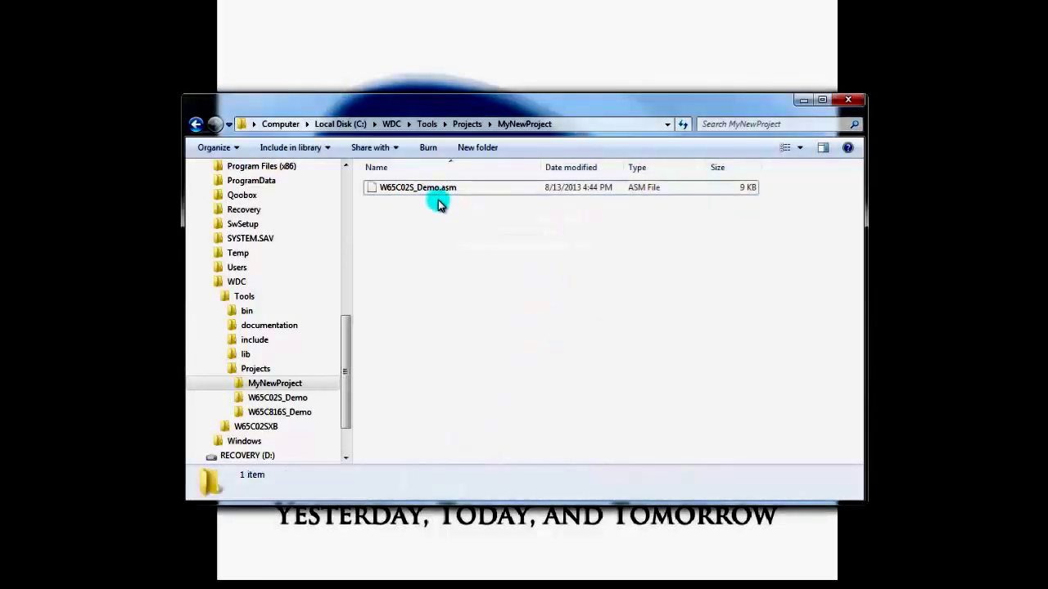
- Rename W65C02S_Demo.asm in the MyNewProject folder to MyNewProject.asm
{"action": "left_click", "coordinate": [410, 188]}
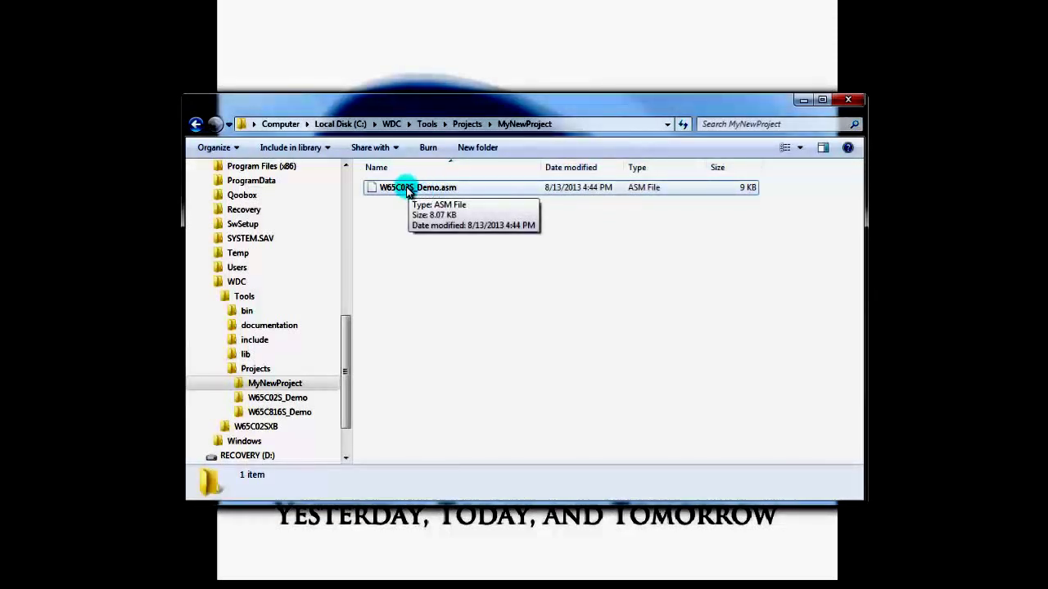
{"action": "left_click", "coordinate": [420, 190]}
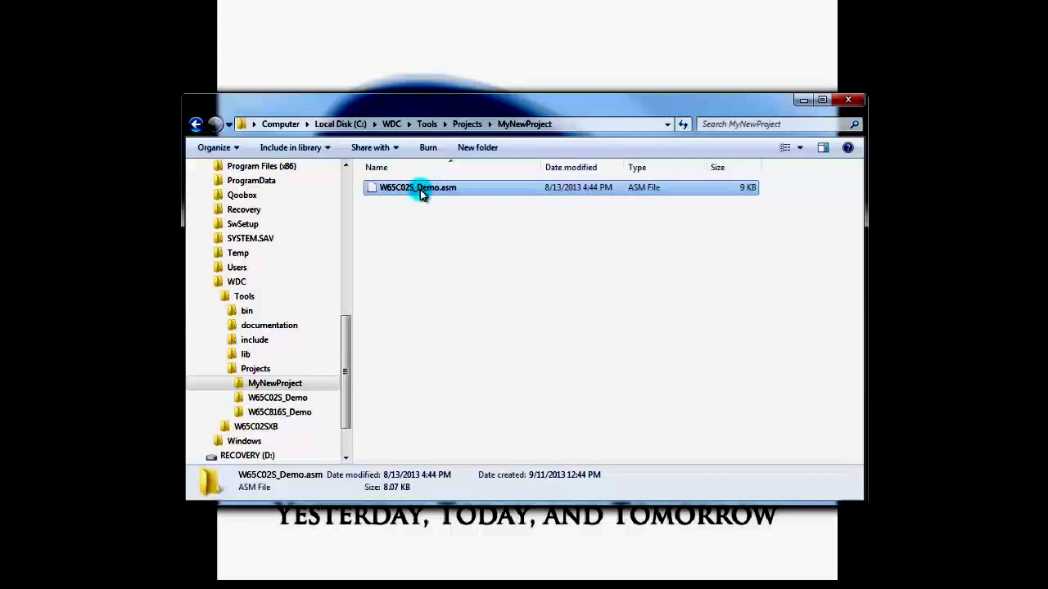
{"action": "right_click", "coordinate": [420, 189]}
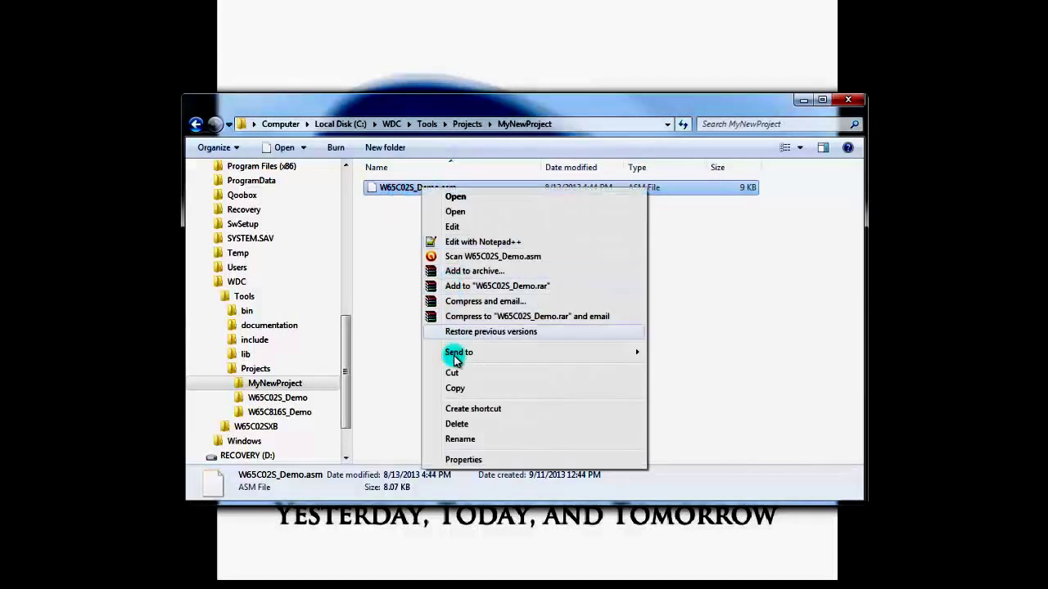
{"action": "left_click", "coordinate": [462, 439]}
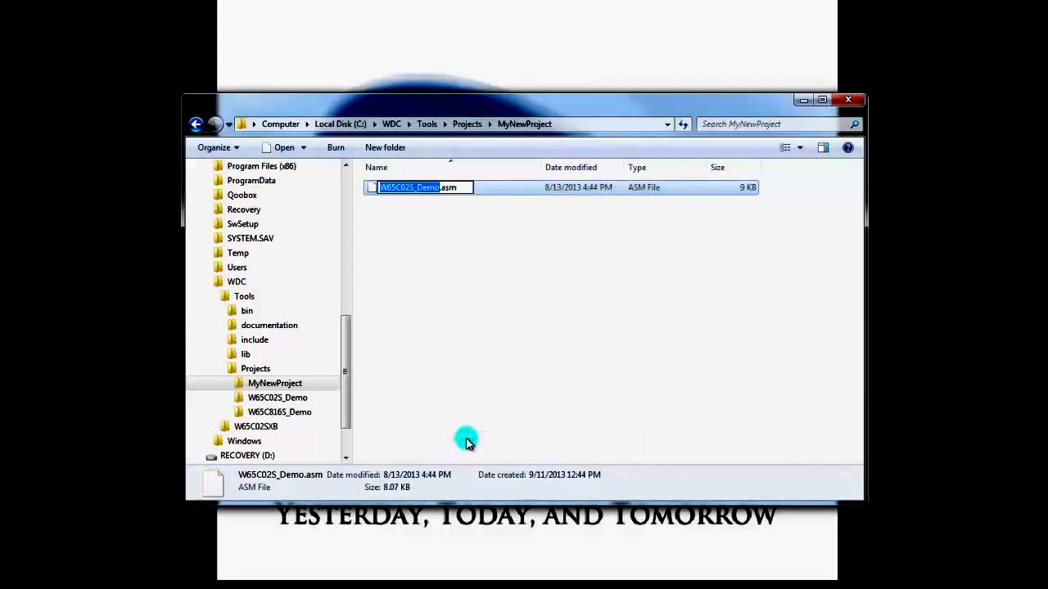
{"action": "type", "text": "My"}
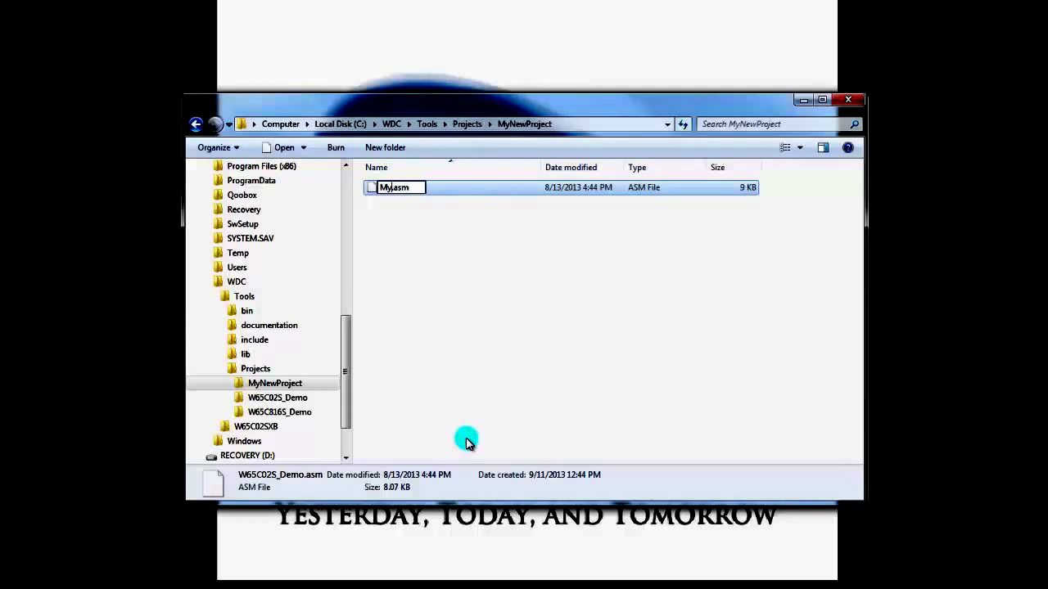
{"action": "type", "text": "NewProj"}
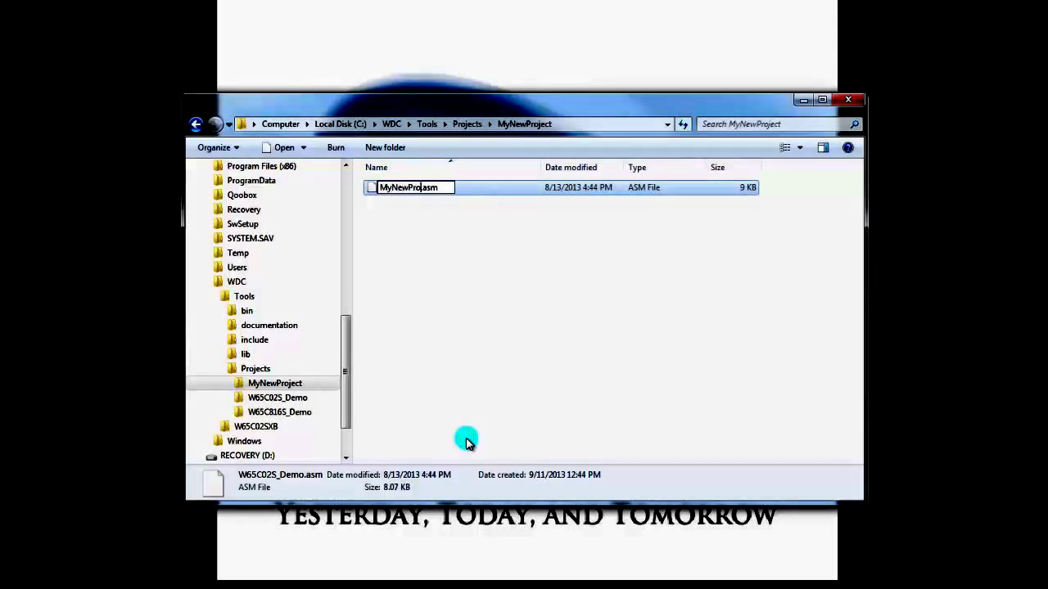
{"action": "type", "text": "ect"}
- Commit the MyNewProject.asm name, then start a new TIDE project named MyNewProject
{"action": "left_click", "coordinate": [483, 413]}
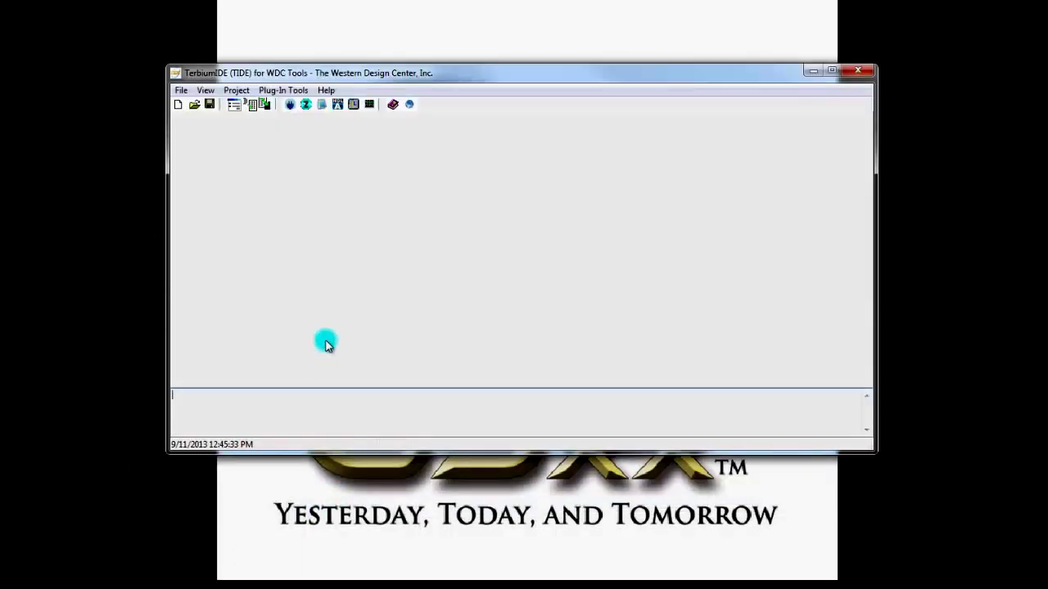
{"action": "left_click", "coordinate": [182, 91]}
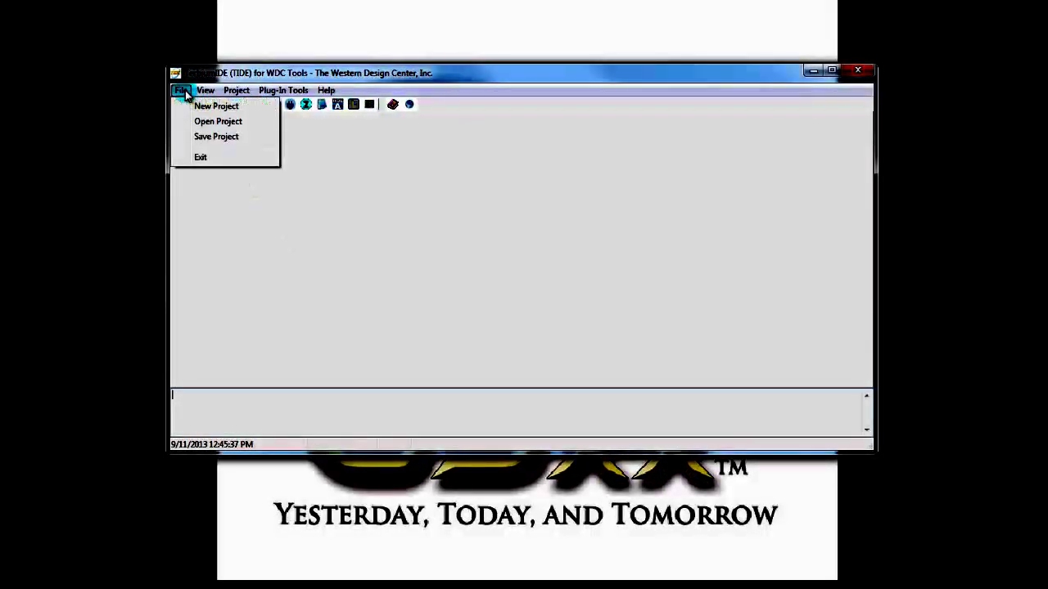
{"action": "left_click", "coordinate": [205, 110]}
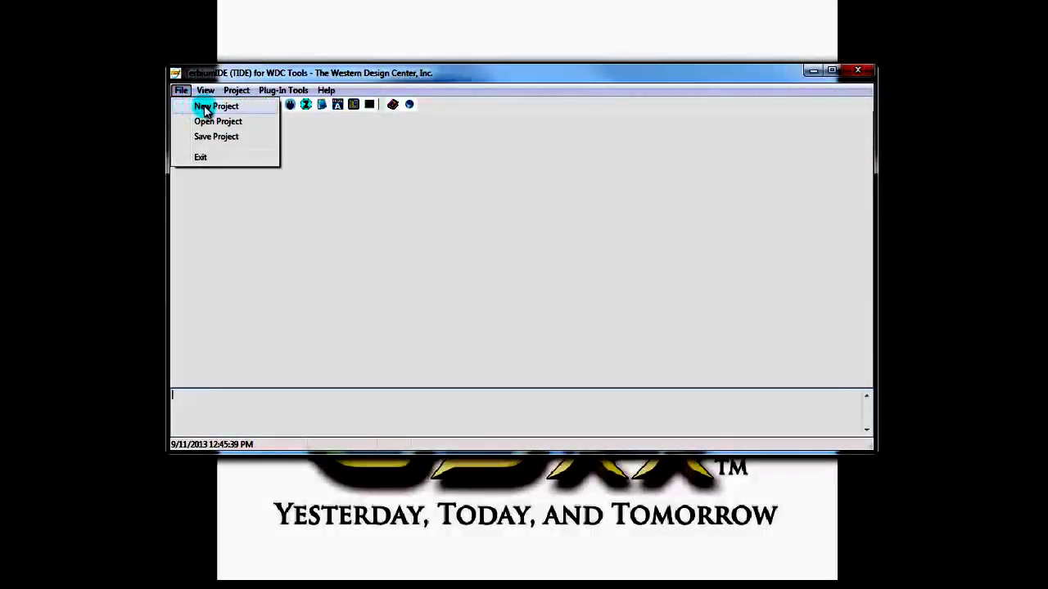
{"action": "left_click", "coordinate": [206, 109]}
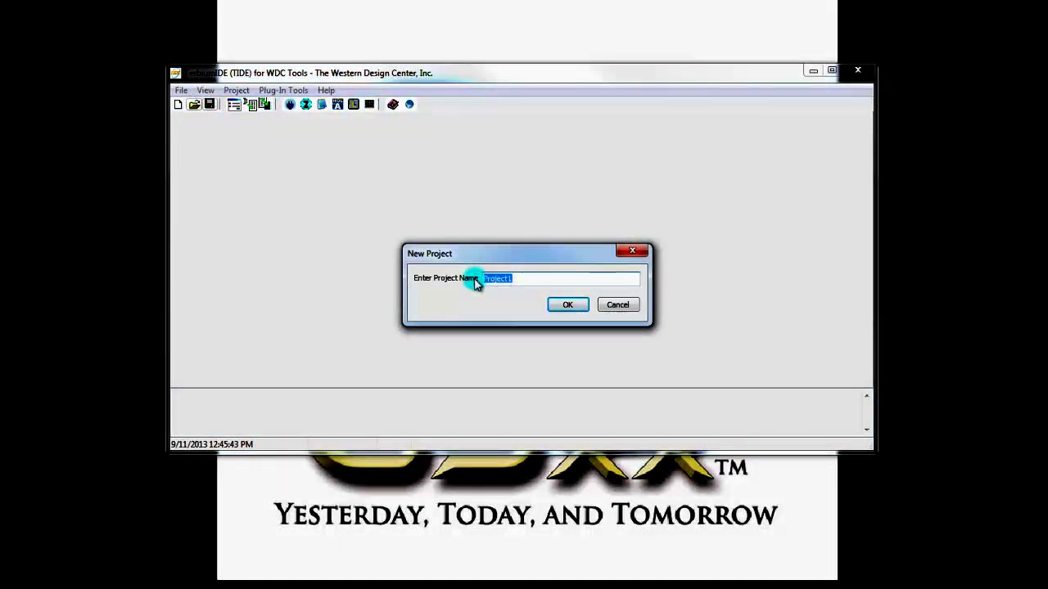
{"action": "type", "text": "MyNewPr"}
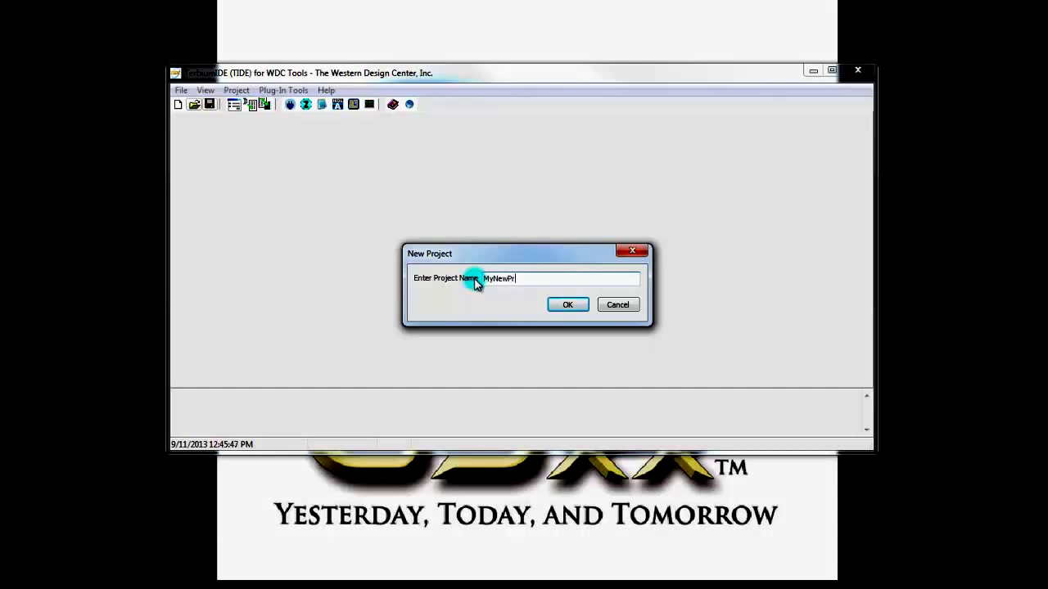
{"action": "type", "text": "oject"}
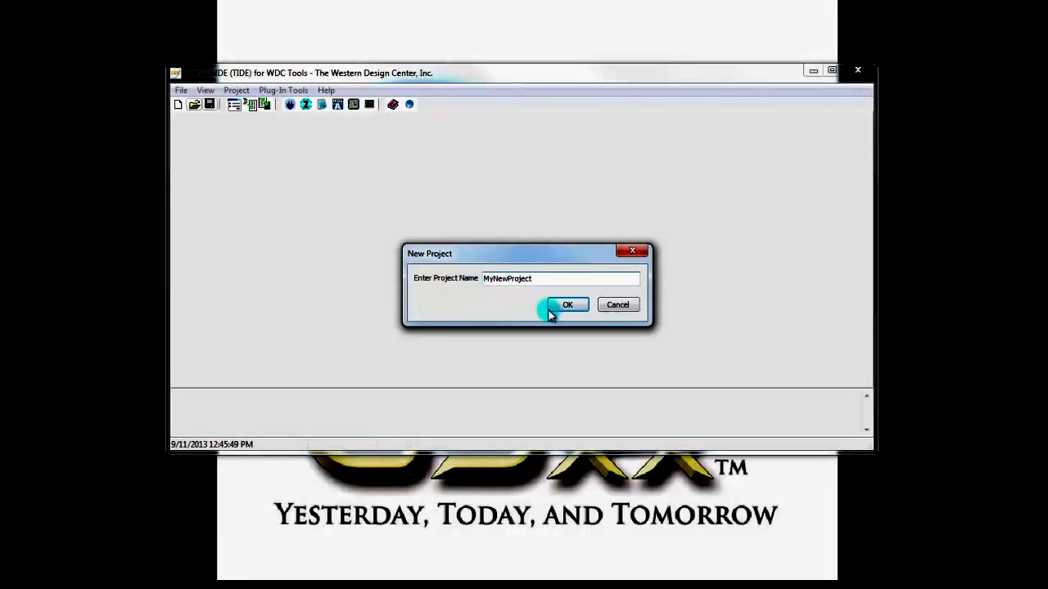
- Create the MyNewProject project and browse Add Files to C:\WDC\Tools\Projects\MyNewProject
{"action": "left_click", "coordinate": [584, 304]}
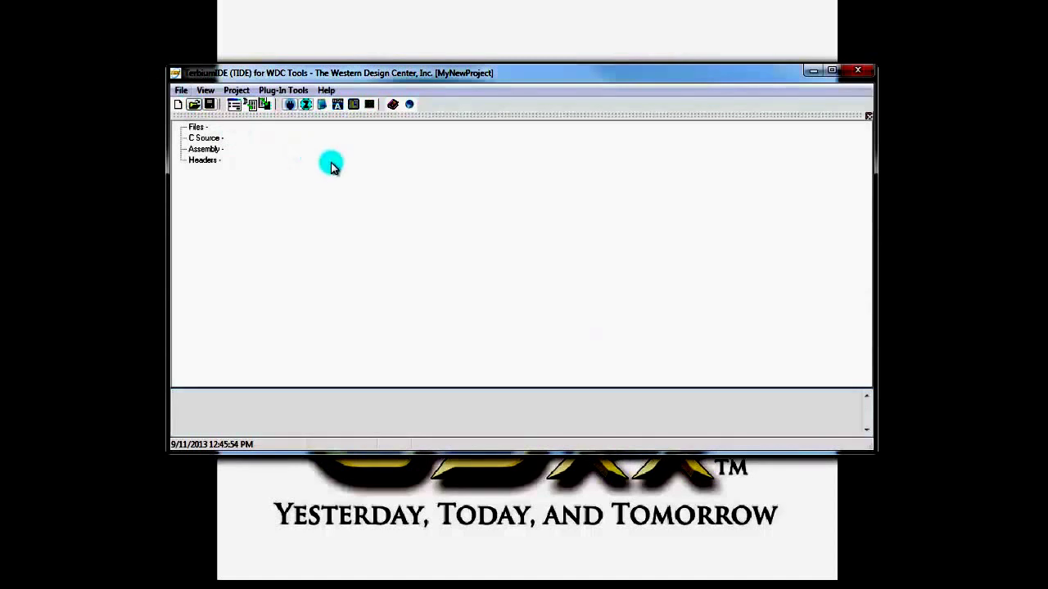
{"action": "left_click", "coordinate": [237, 91]}
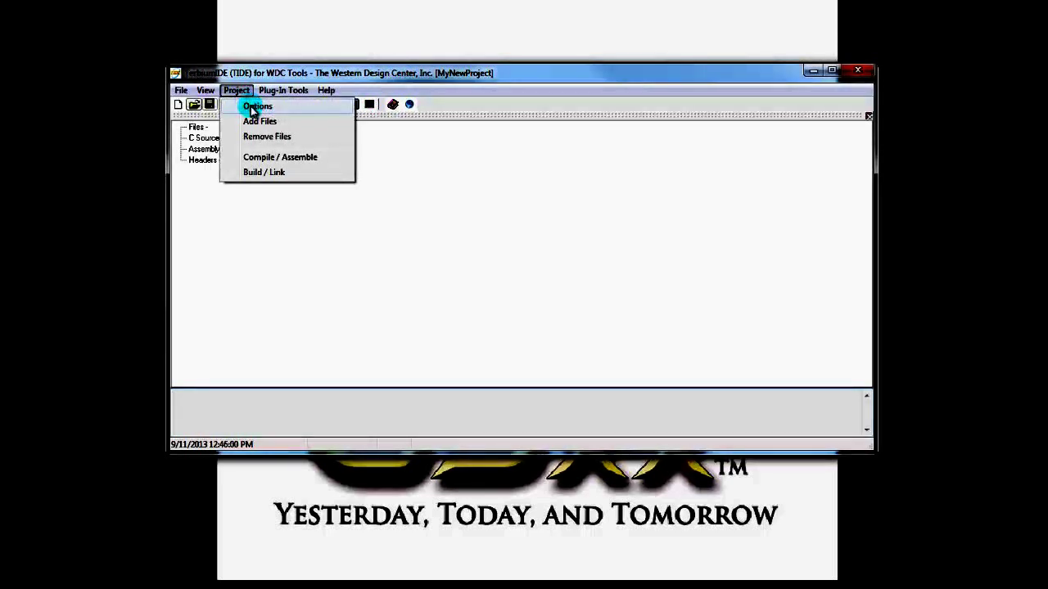
{"action": "left_click", "coordinate": [259, 122]}
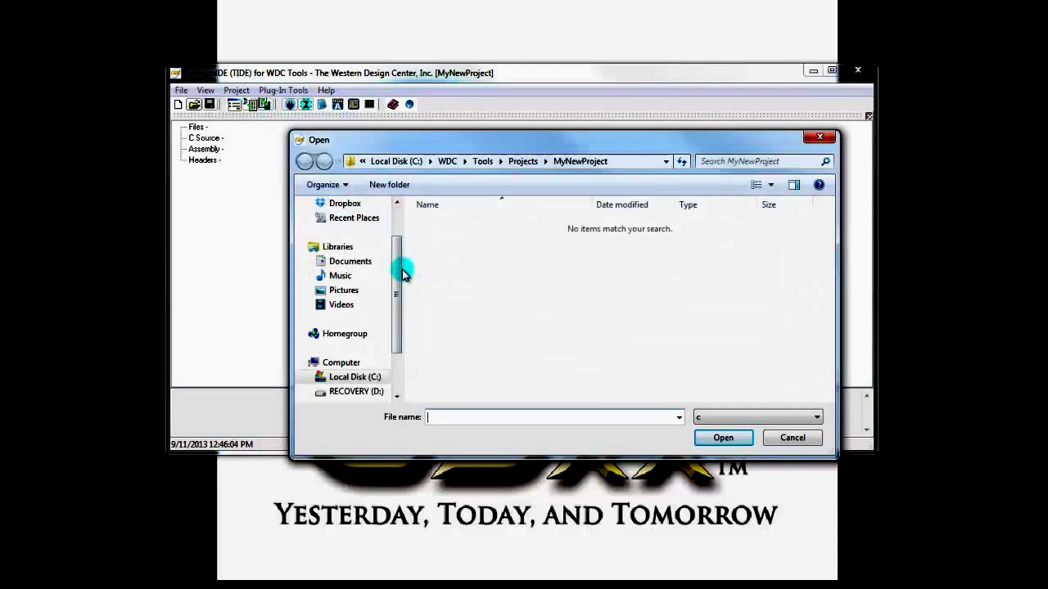
{"action": "left_click_drag", "start_coordinate": [402, 270], "coordinate": [402, 311]}
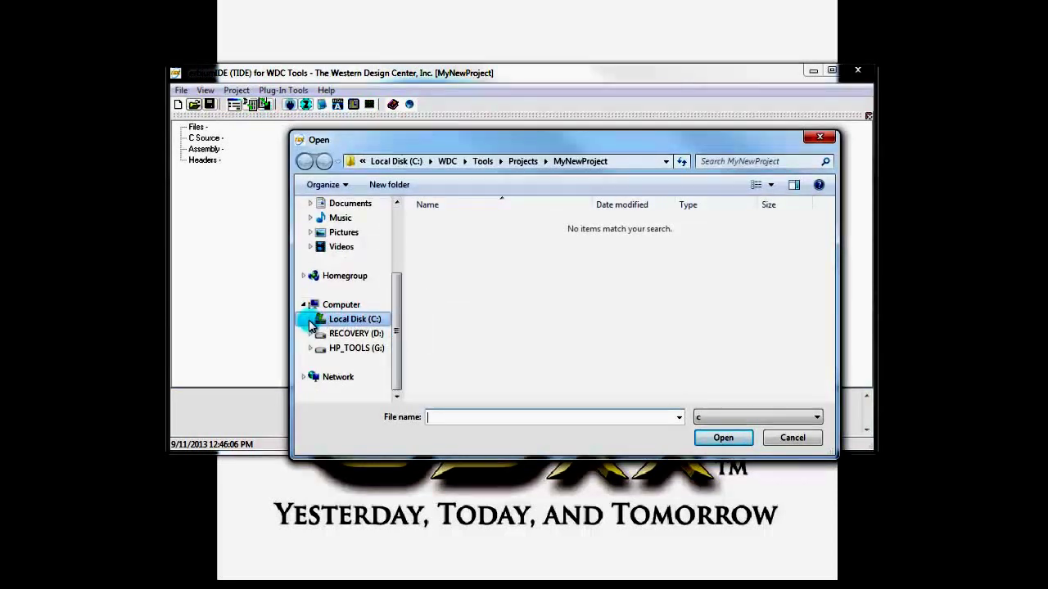
{"action": "left_click", "coordinate": [310, 318]}
{"action": "left_click", "coordinate": [331, 375]}
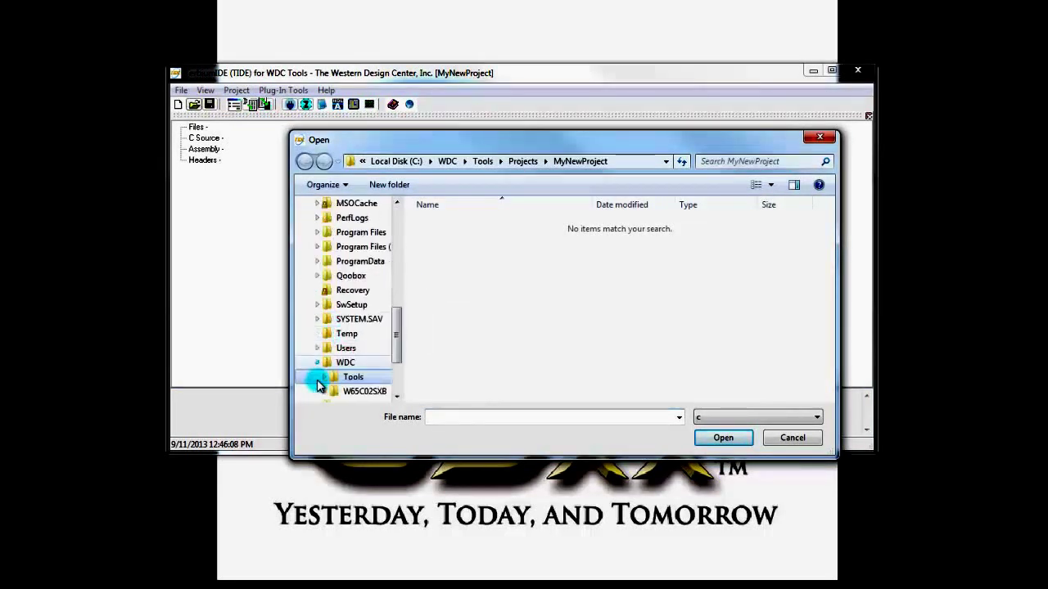
{"action": "left_click_drag", "start_coordinate": [397, 342], "coordinate": [397, 357]}
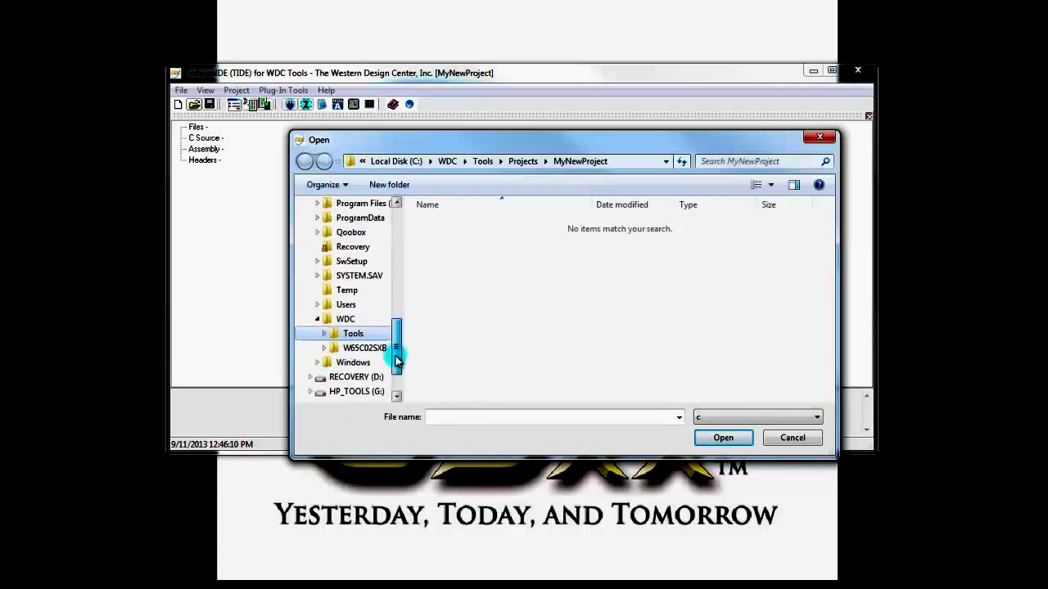
{"action": "left_click", "coordinate": [324, 319]}
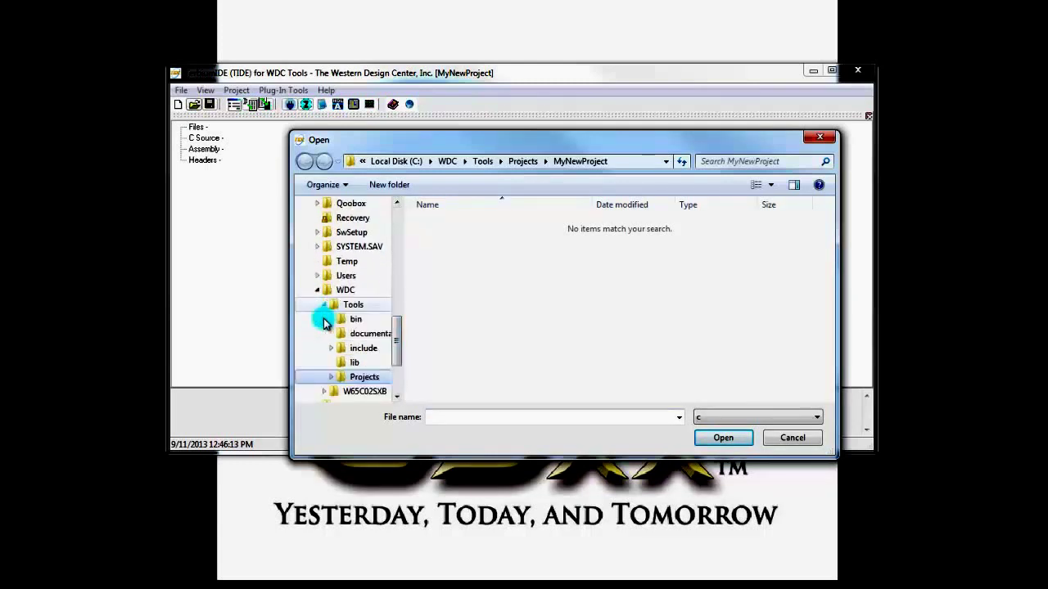
{"action": "left_click", "coordinate": [334, 382]}
{"action": "left_click", "coordinate": [360, 379]}
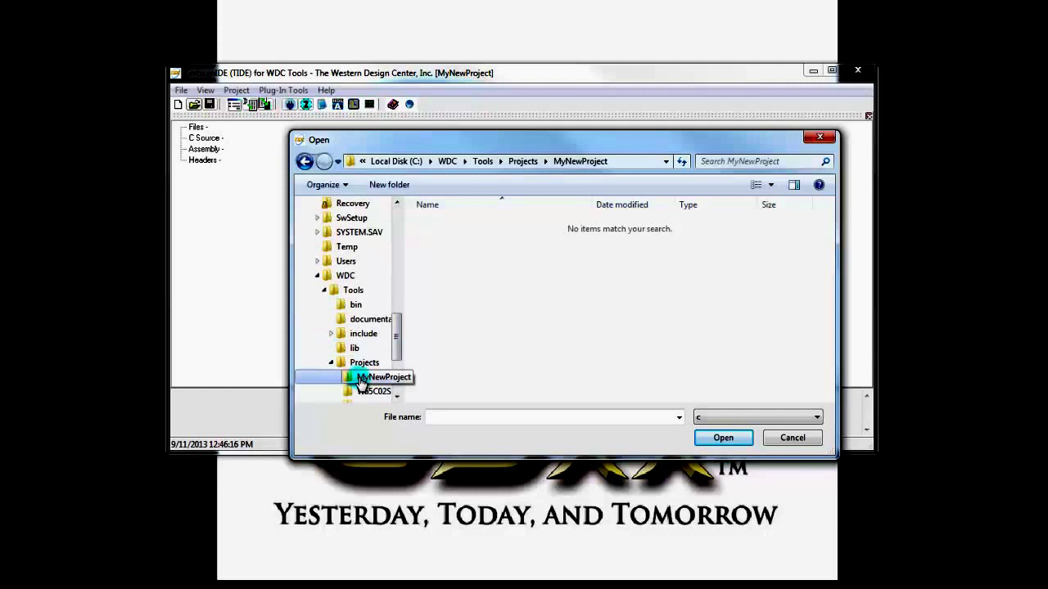
- Filter to asm files, add MyNewProject.asm, and show it under Assembly
{"action": "left_click", "coordinate": [817, 417]}
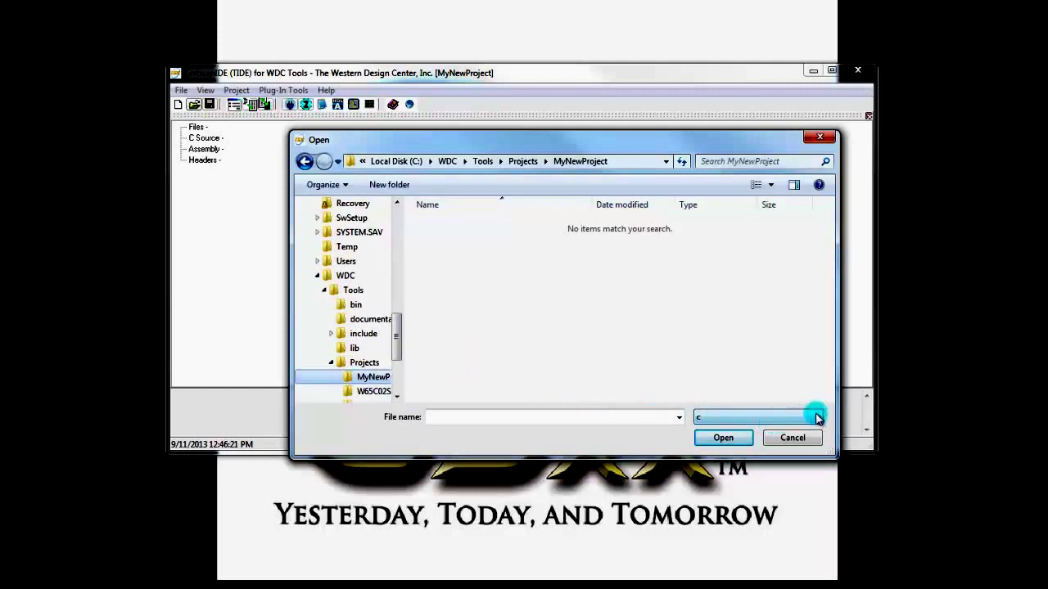
{"action": "left_click", "coordinate": [817, 418]}
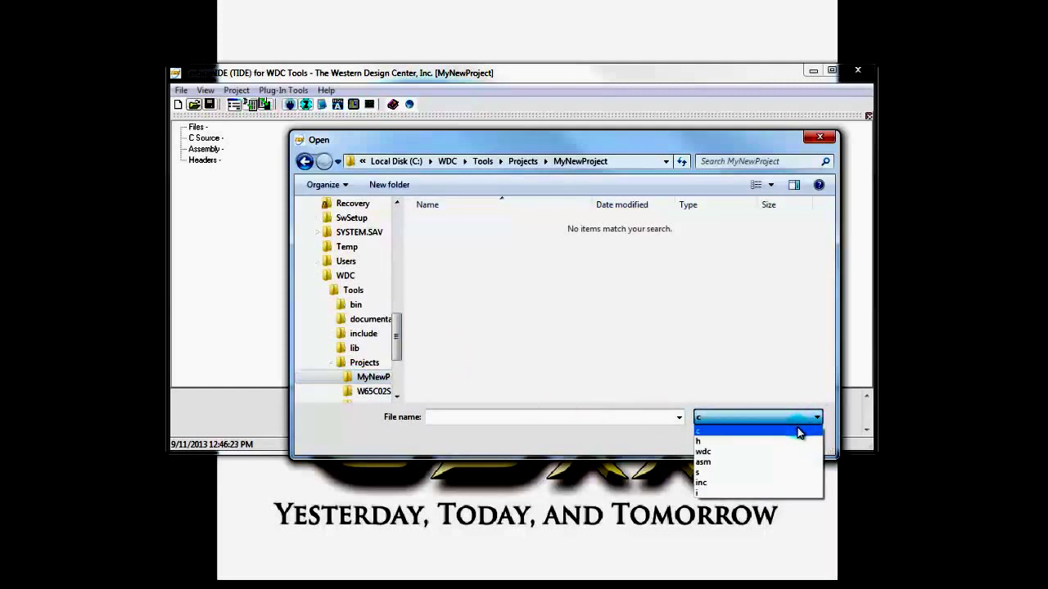
{"action": "left_click", "coordinate": [773, 462]}
{"action": "left_click", "coordinate": [461, 221]}
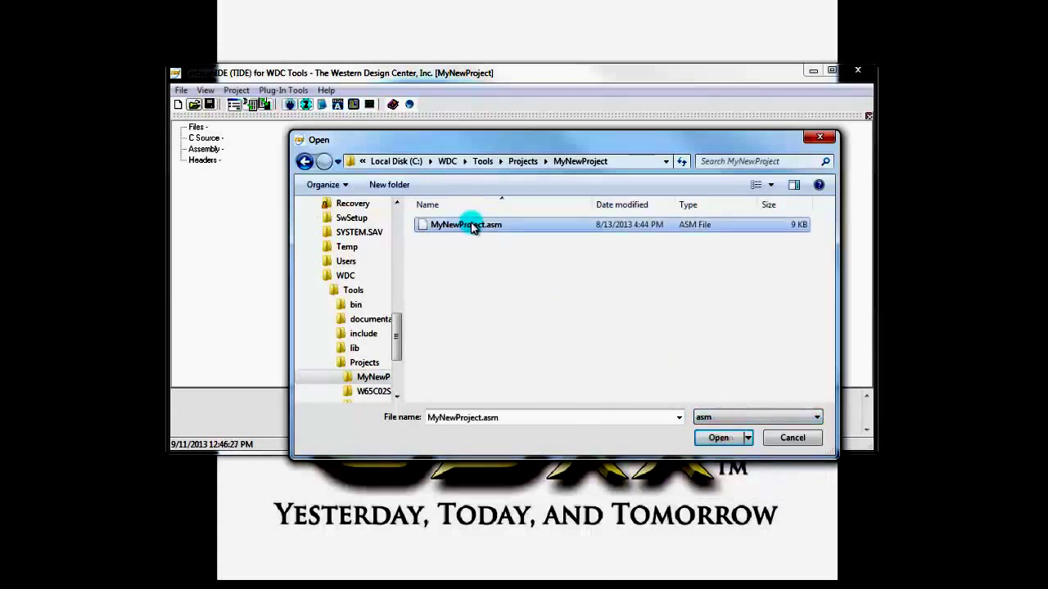
{"action": "left_click", "coordinate": [718, 438]}
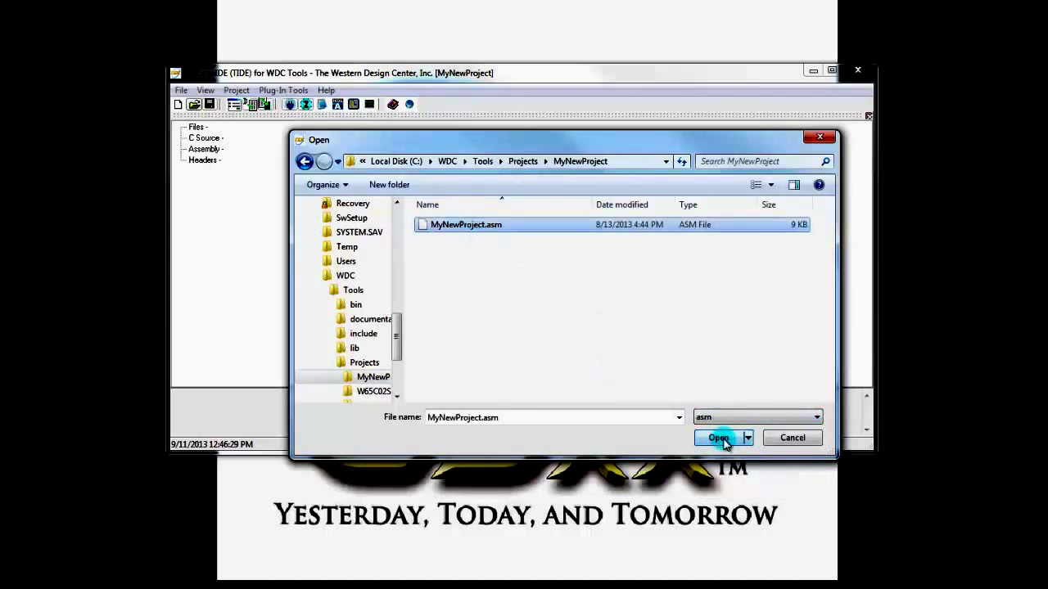
{"action": "left_click", "coordinate": [182, 149]}
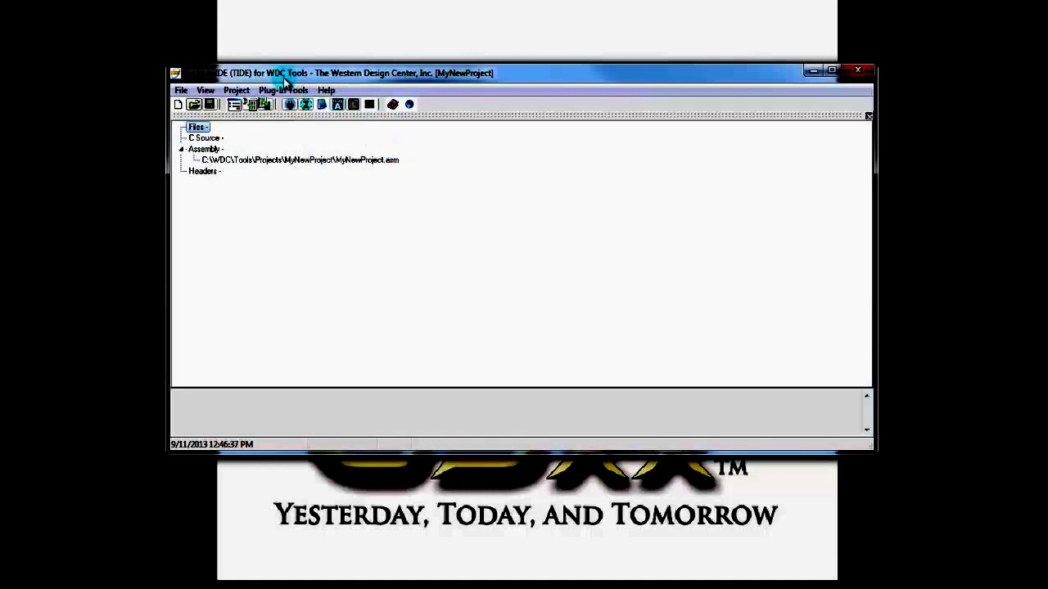
- Set the Path tab's Binary Output to C:\WDC\Tools\Projects\MyNewProject\MyNewProject.bin
{"action": "left_click", "coordinate": [238, 91]}
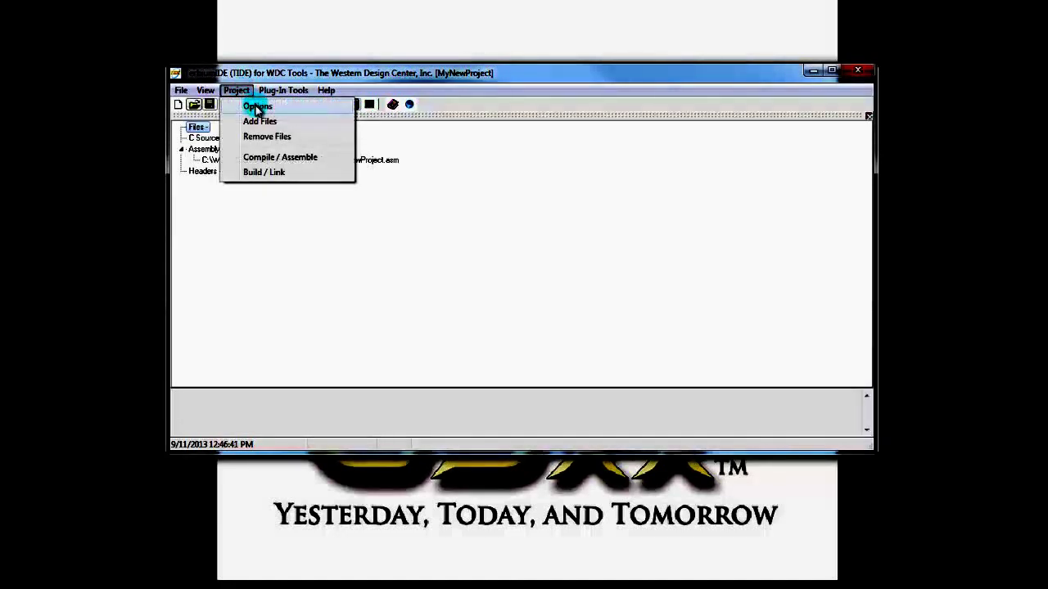
{"action": "left_click", "coordinate": [257, 107]}
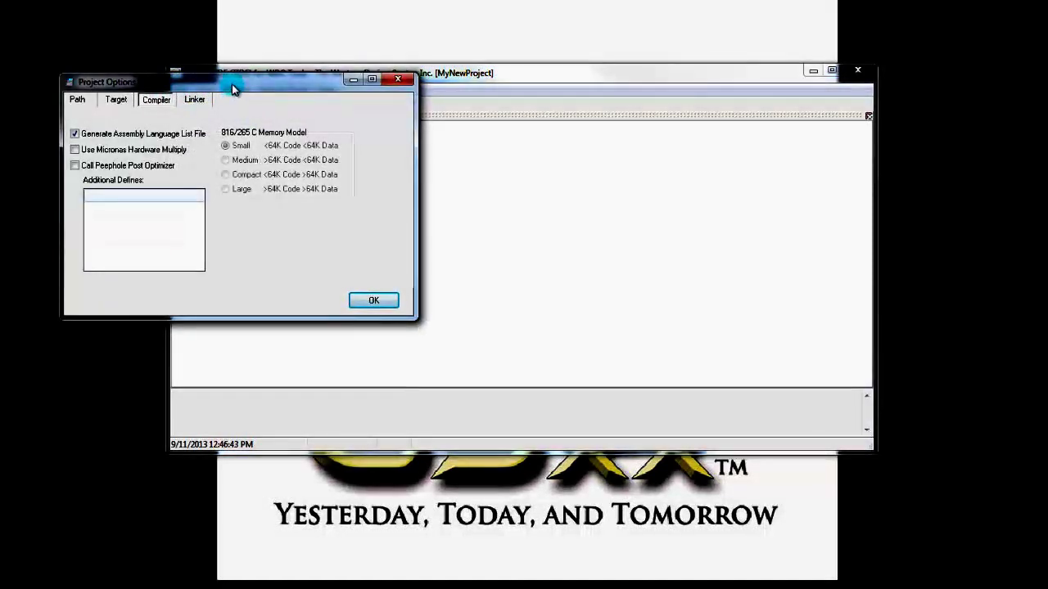
{"action": "mouse_move", "coordinate": [285, 88]}
{"action": "left_mouse_down"}
{"action": "mouse_move", "coordinate": [494, 150]}
{"action": "mouse_move", "coordinate": [501, 135]}
{"action": "left_mouse_up"}
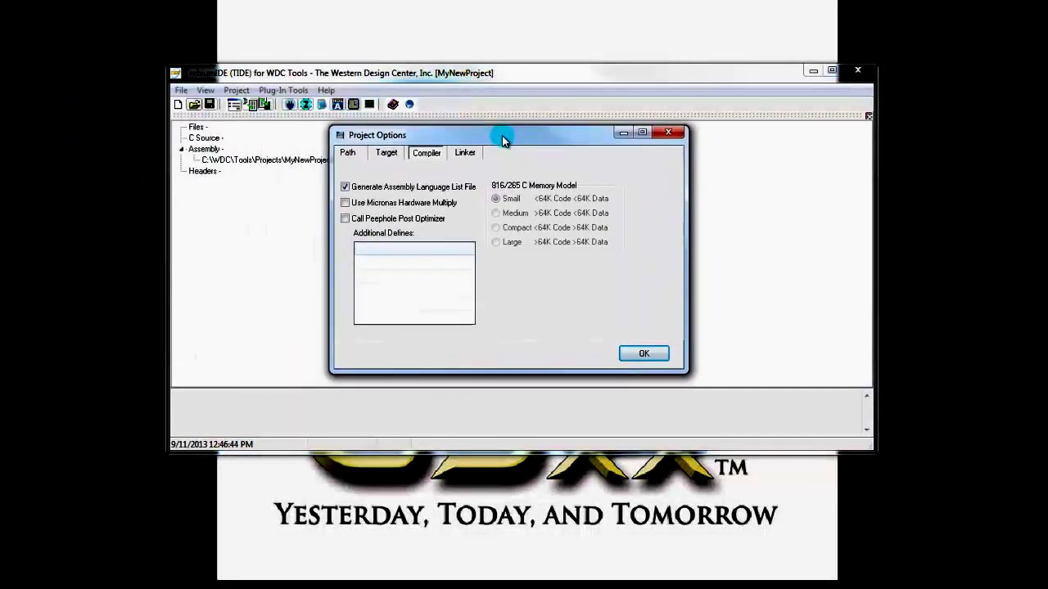
{"action": "left_click", "coordinate": [350, 152]}
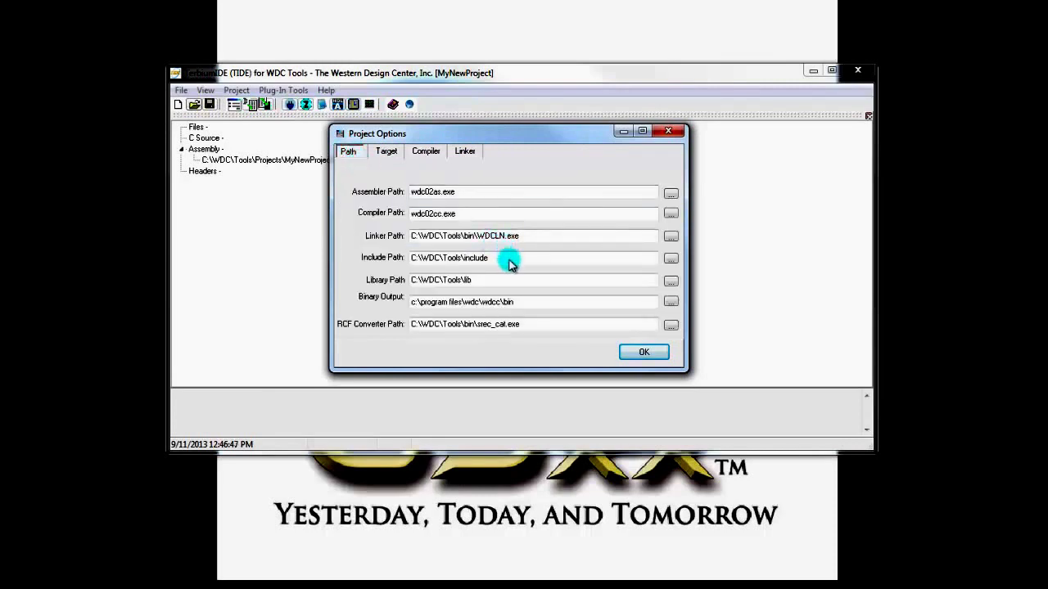
{"action": "left_click", "coordinate": [671, 303]}
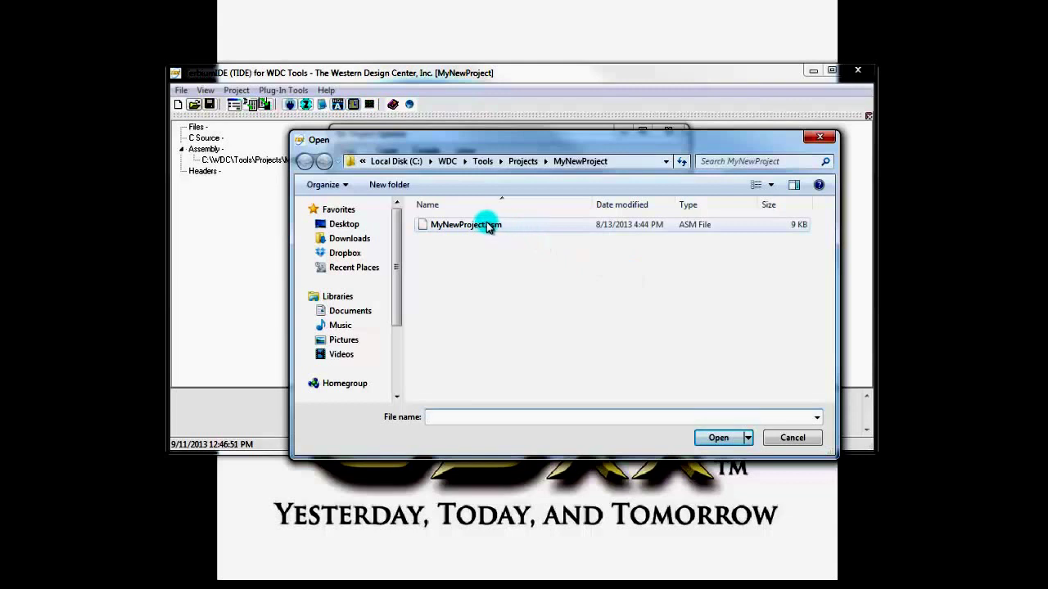
{"action": "left_click", "coordinate": [486, 226]}
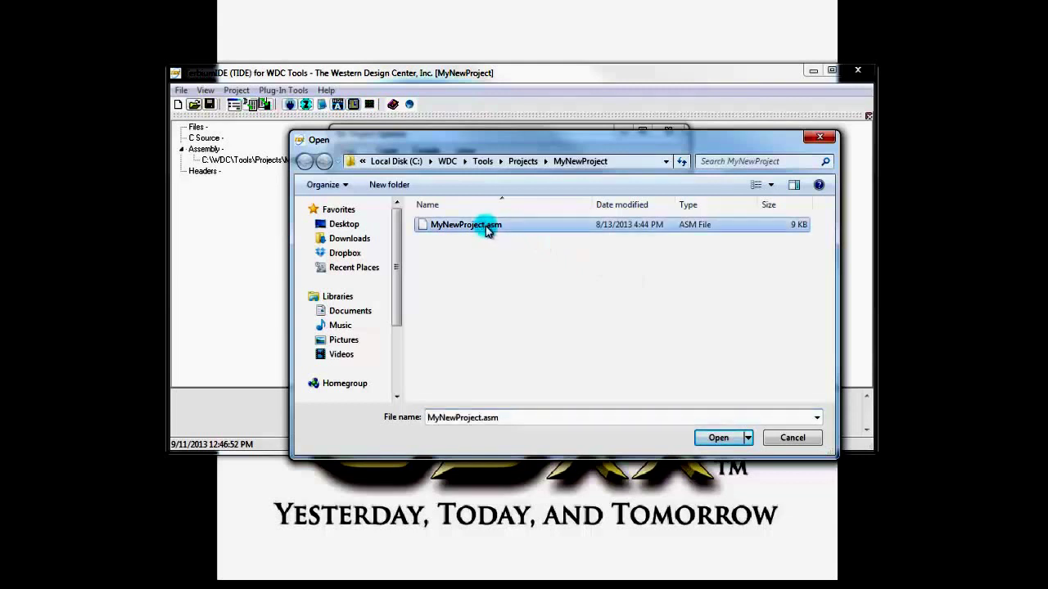
{"action": "left_click", "coordinate": [725, 439]}
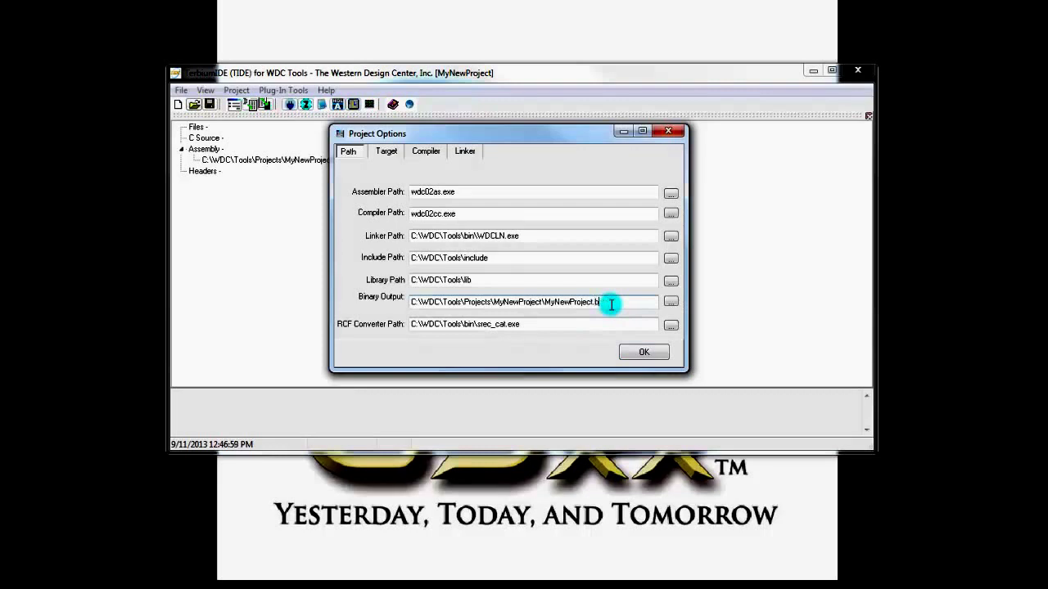
{"action": "type", "text": "n"}
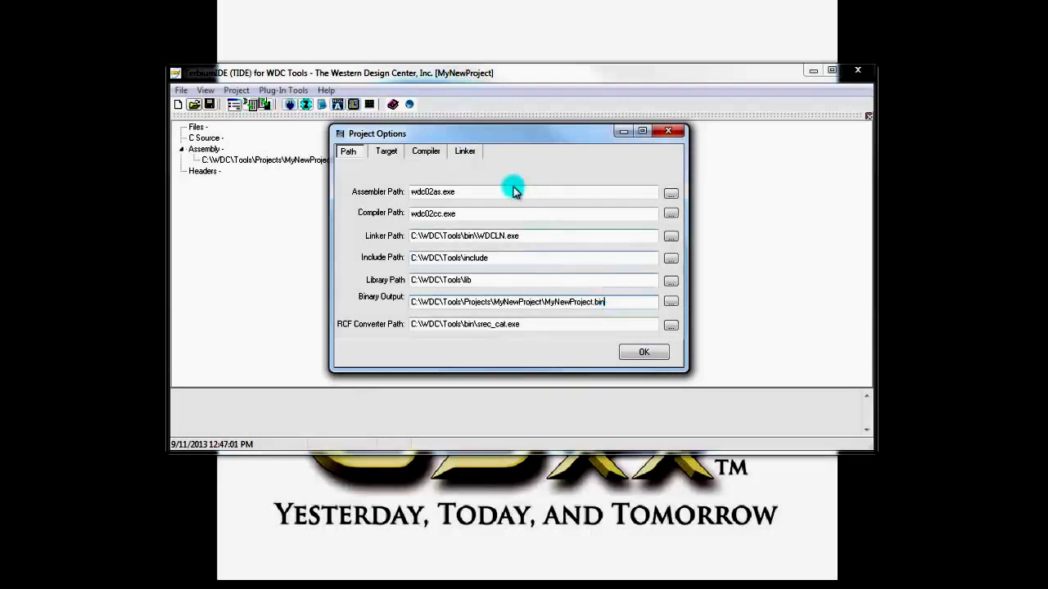
- Set the target to Using Simulator and turn off library linking on the Linker tab
{"action": "left_click", "coordinate": [393, 155]}
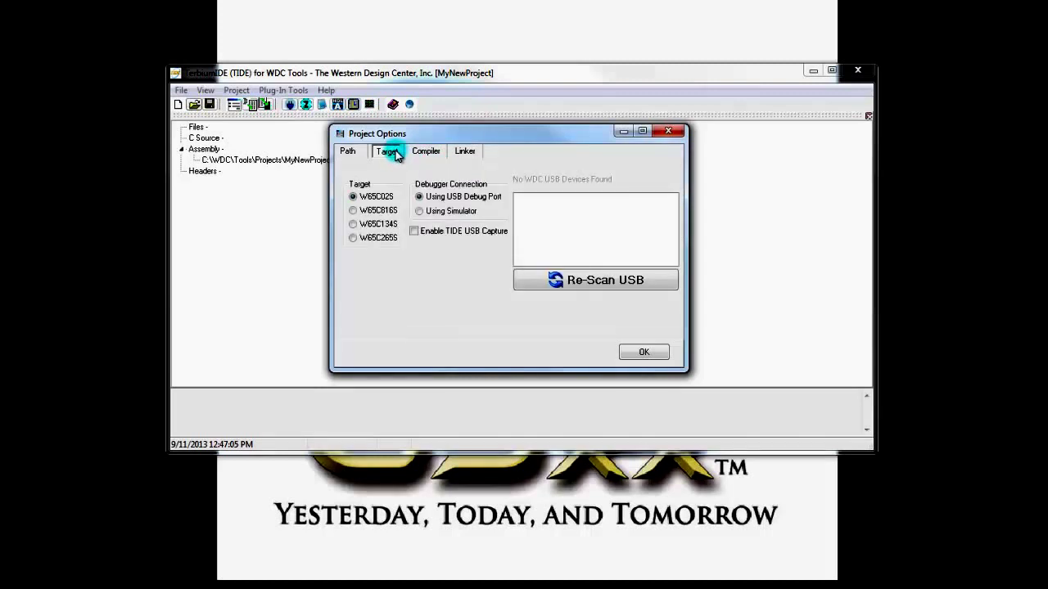
{"action": "left_click", "coordinate": [419, 211]}
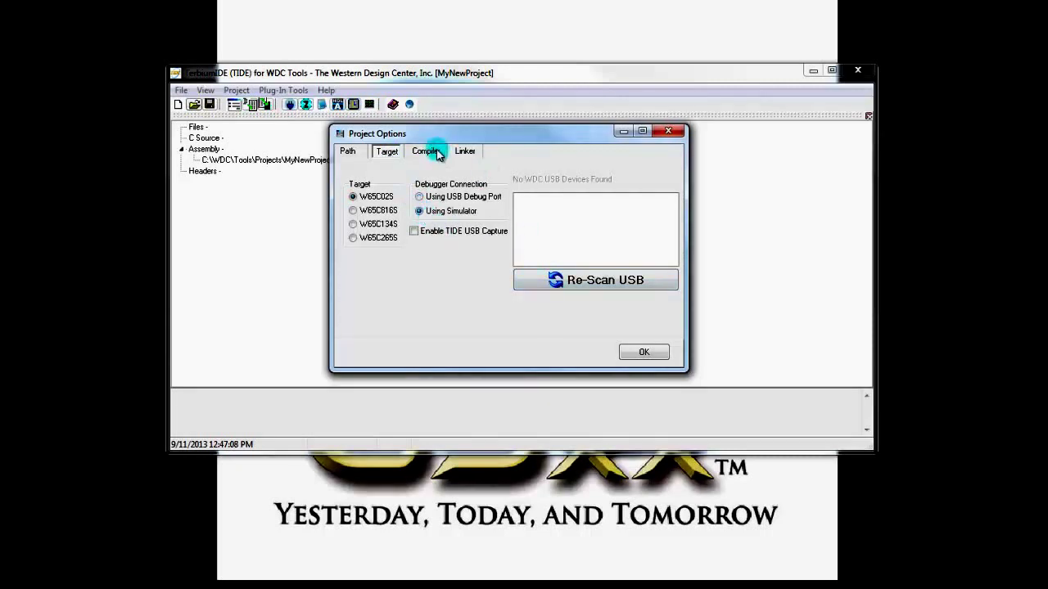
{"action": "left_click", "coordinate": [473, 152]}
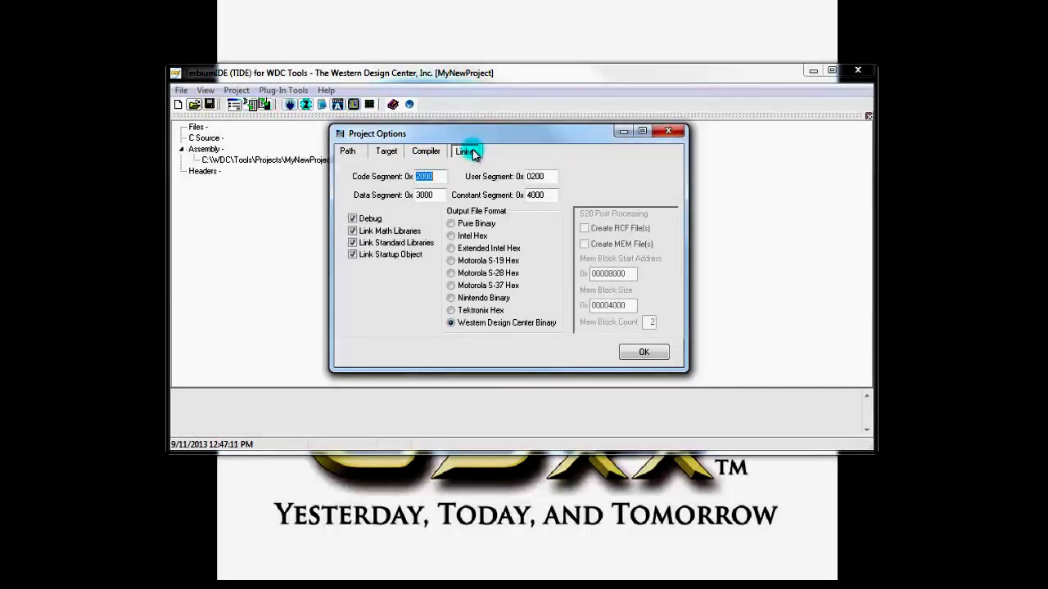
{"action": "left_click", "coordinate": [352, 231]}
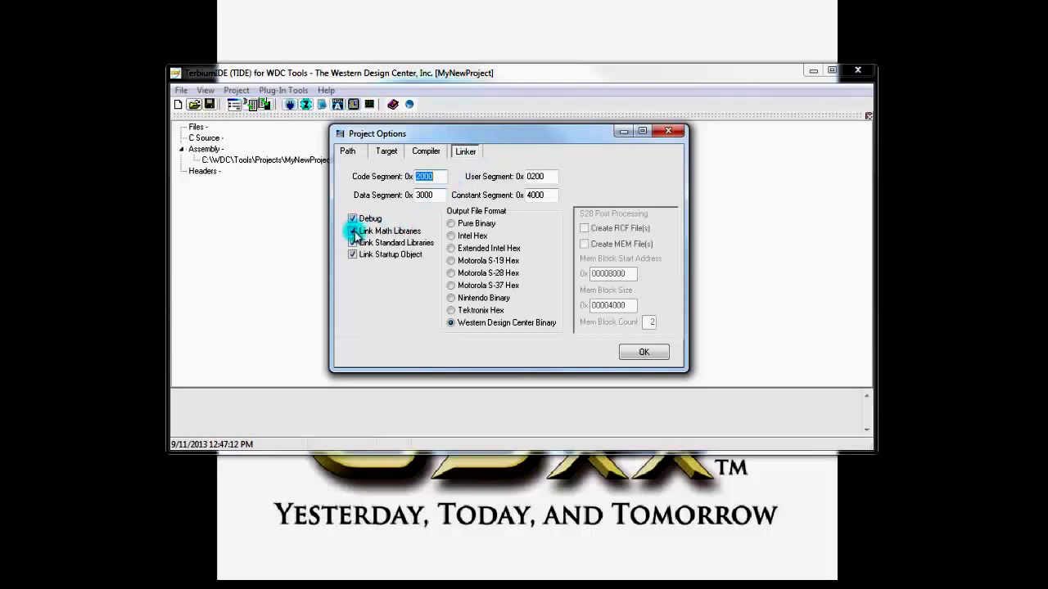
{"action": "left_click", "coordinate": [352, 232]}
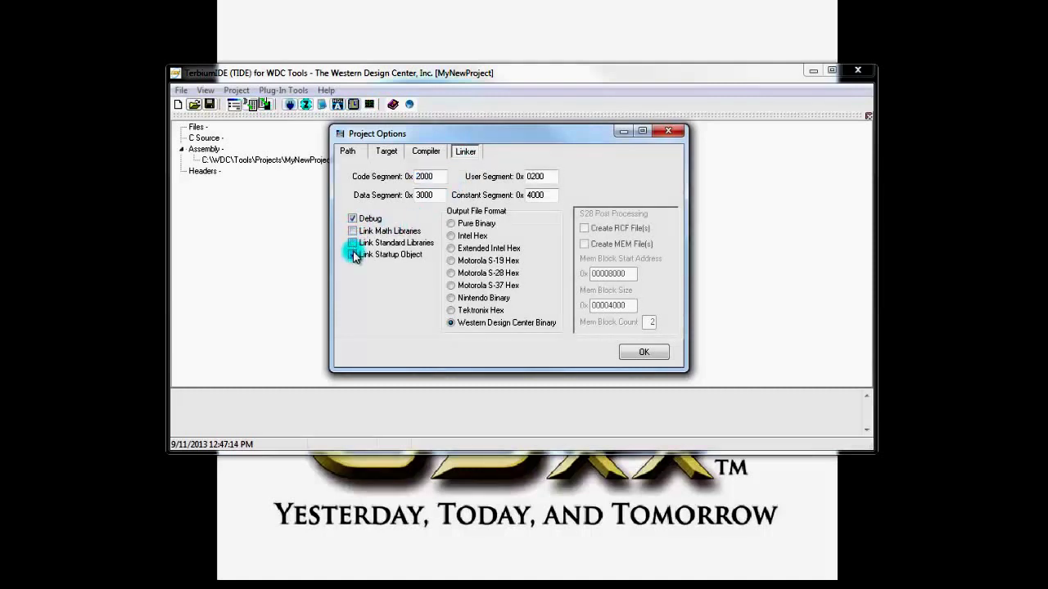
- Clear the Data, Code and Constant segment addresses and apply the project options
{"action": "mouse_move", "coordinate": [434, 195]}
{"action": "left_mouse_down"}
{"action": "mouse_move", "coordinate": [394, 194]}
{"action": "mouse_move", "coordinate": [410, 181]}
{"action": "left_mouse_up"}
{"action": "key", "text": "Delete"}
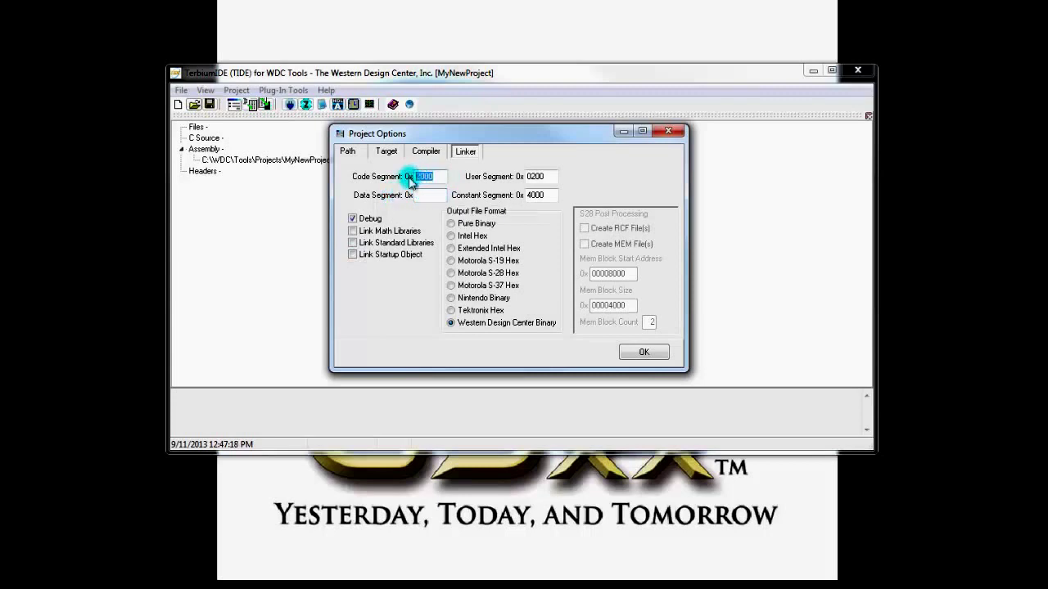
{"action": "key", "text": "Delete"}
{"action": "key", "text": "Delete"}
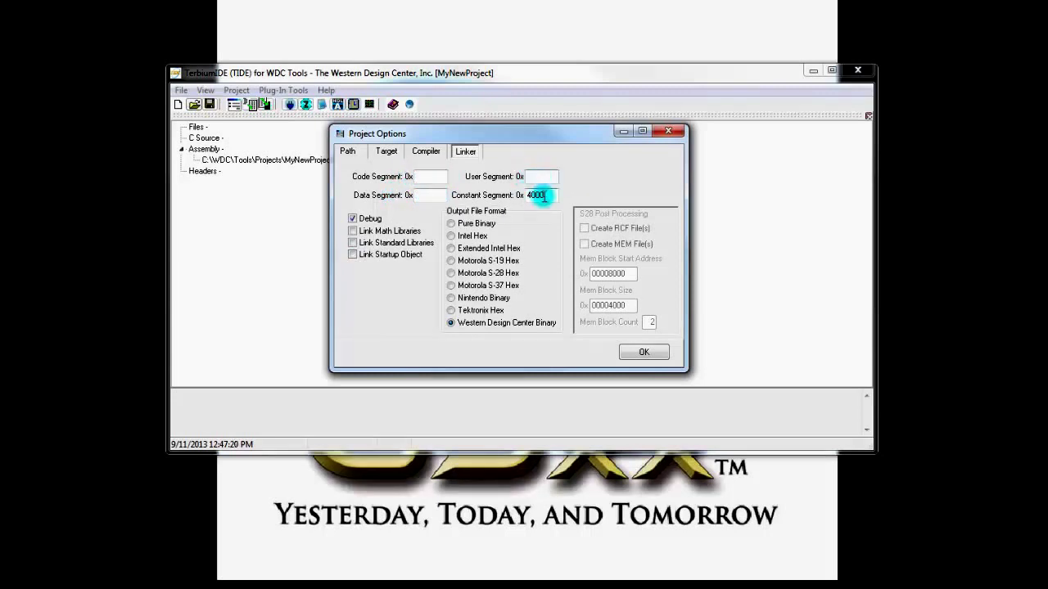
{"action": "double_click", "coordinate": [532, 194]}
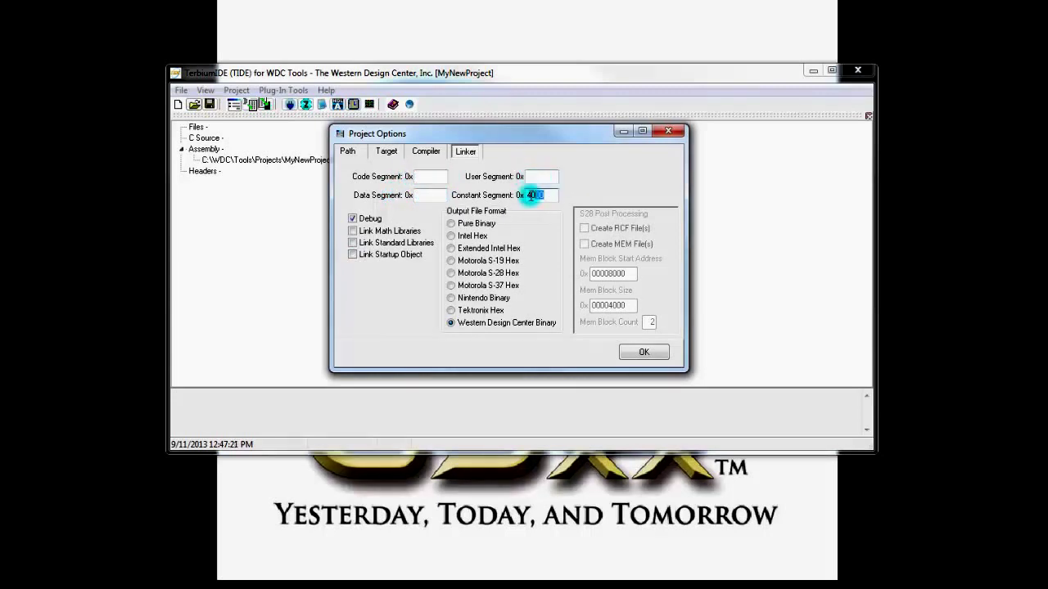
{"action": "left_click", "coordinate": [652, 355]}
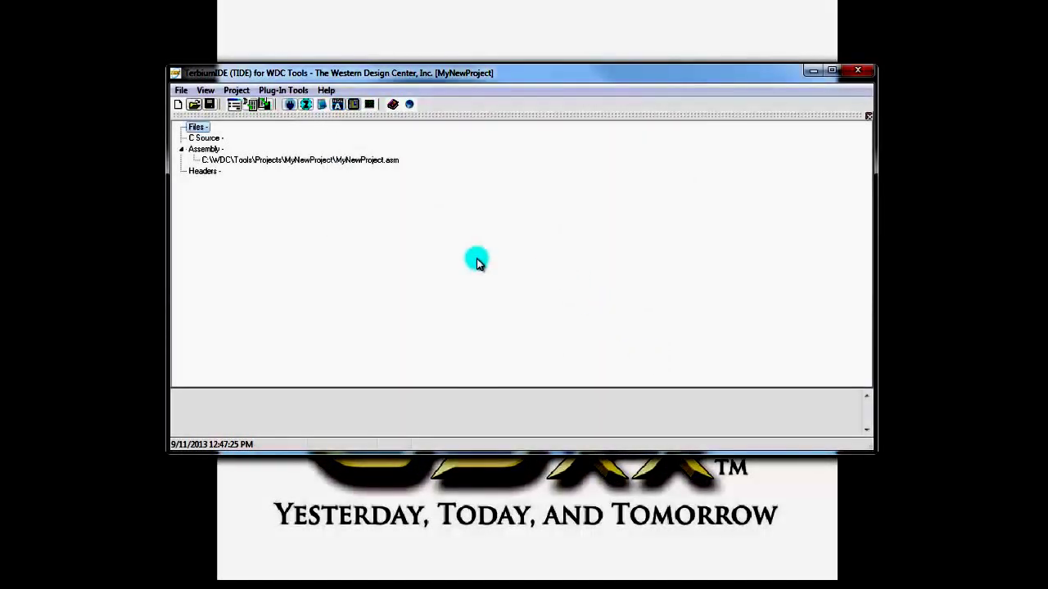
- Save the project file as MyNewProject in C:\WDC\Tools\Projects\MyNewProject
{"action": "left_click", "coordinate": [181, 90]}
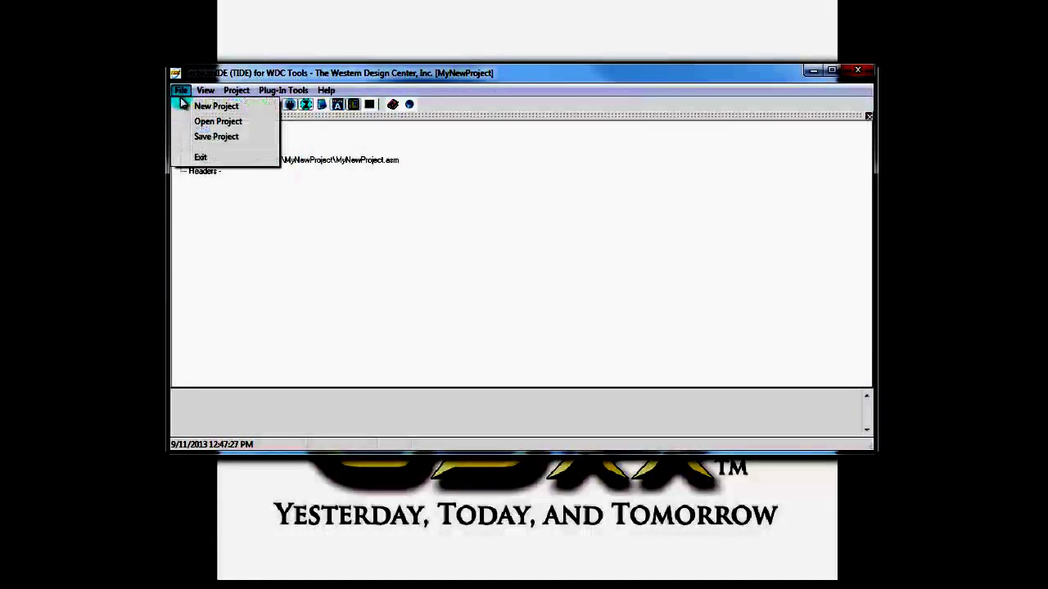
{"action": "left_click", "coordinate": [214, 137]}
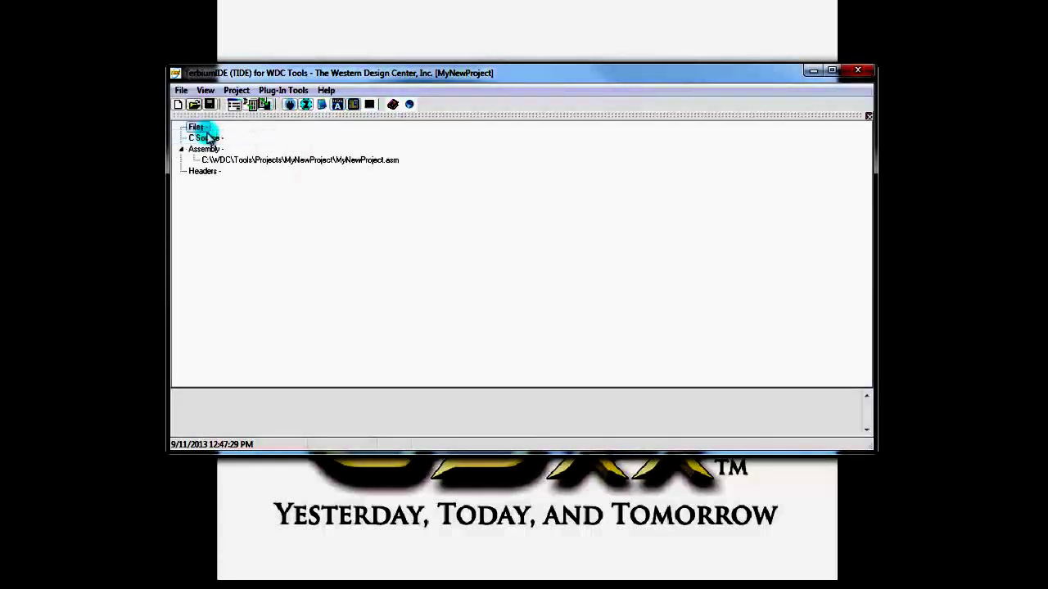
{"action": "left_click_drag", "start_coordinate": [398, 287], "coordinate": [397, 352]}
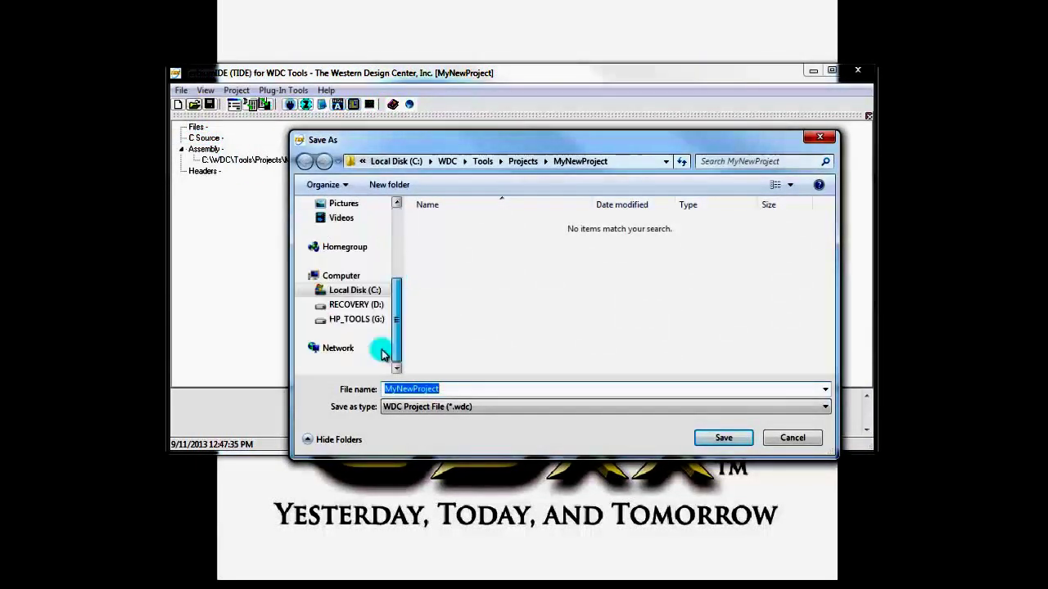
{"action": "left_click", "coordinate": [311, 290]}
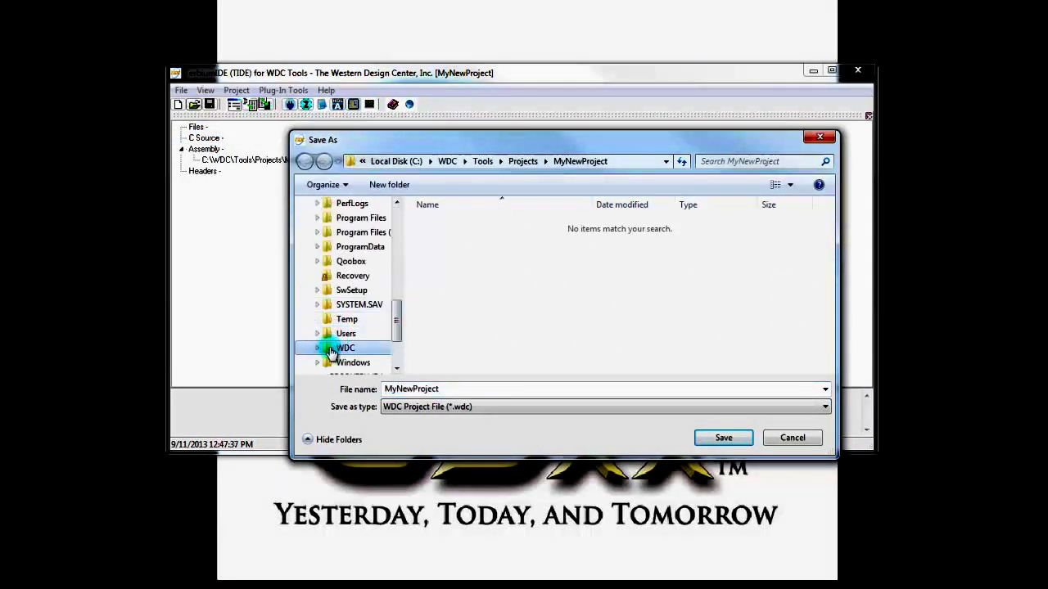
{"action": "left_click", "coordinate": [317, 346]}
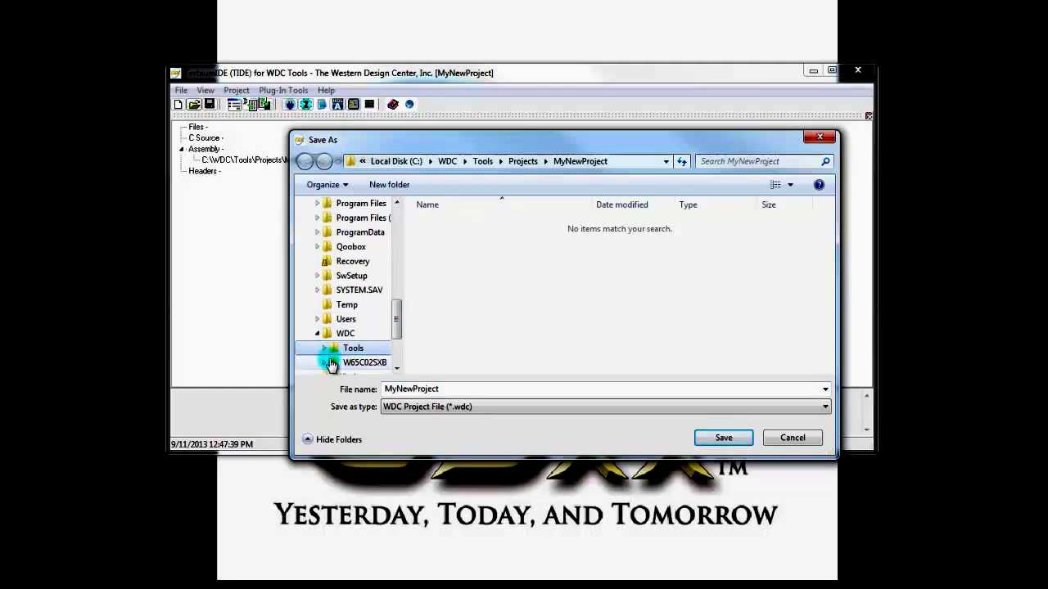
{"action": "left_click", "coordinate": [325, 350]}
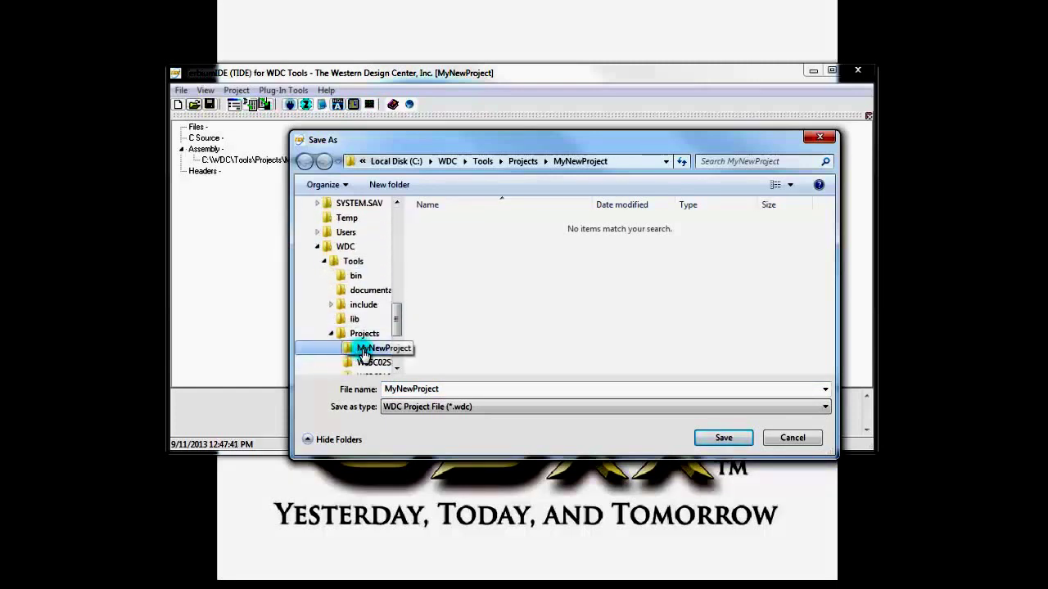
{"action": "left_click", "coordinate": [364, 352]}
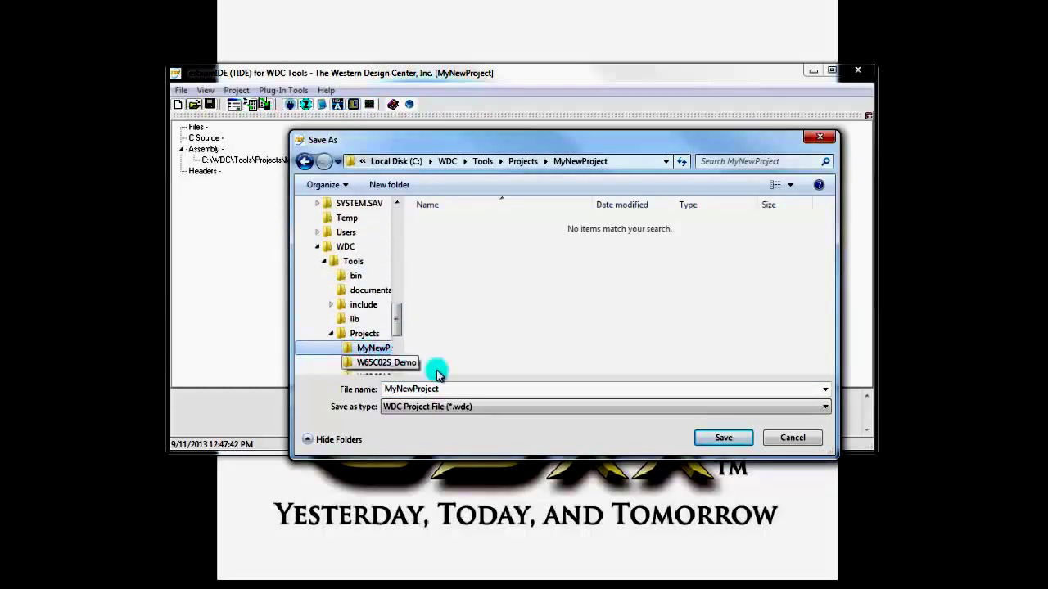
{"action": "left_click", "coordinate": [723, 439]}
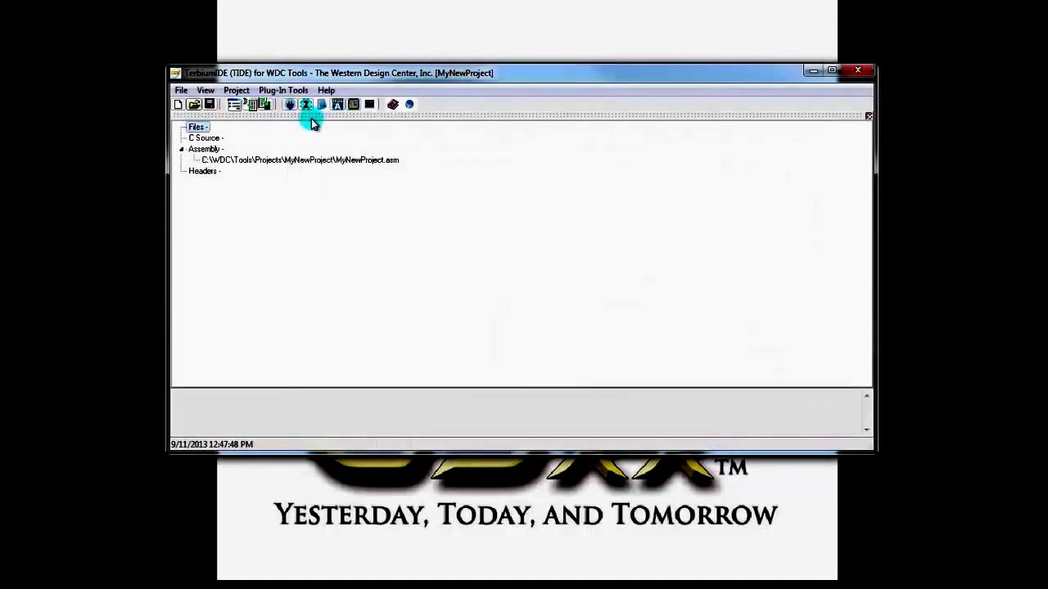
- Assemble and link MyNewProject, then start the WDCDB debugger in simulator mode
{"action": "left_click", "coordinate": [266, 105]}
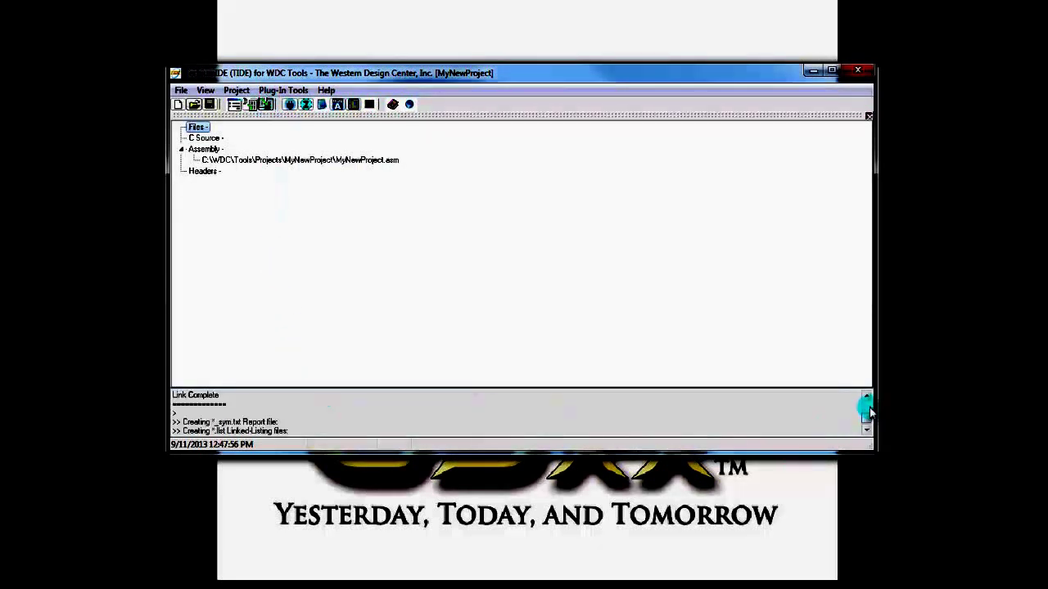
{"action": "left_click", "coordinate": [304, 107]}
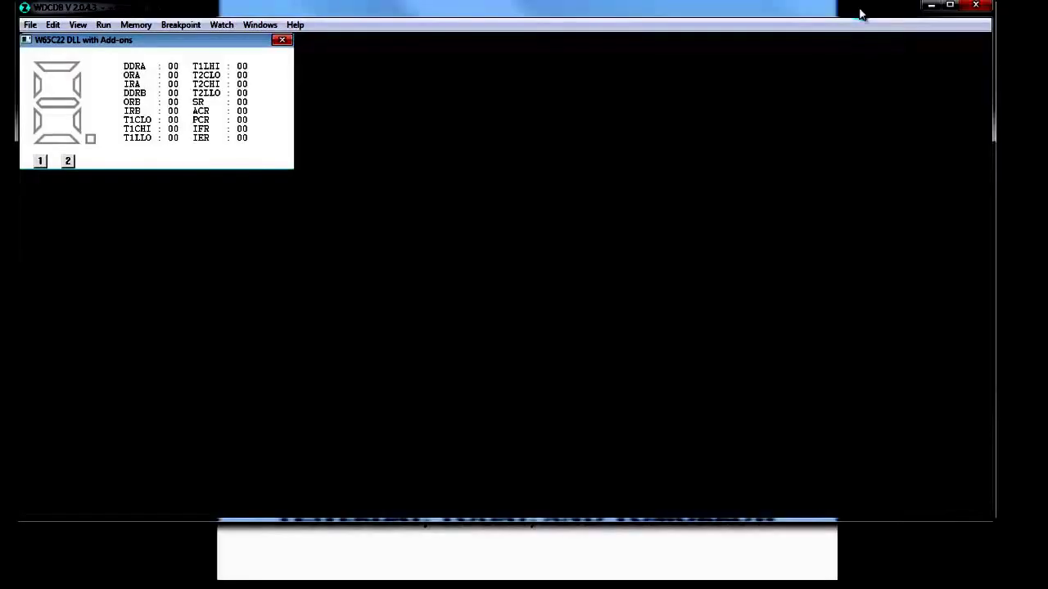
- Open the MyNewProject.asm code window in WDCDB and enlarge it to show more lines
{"action": "left_click", "coordinate": [76, 25]}
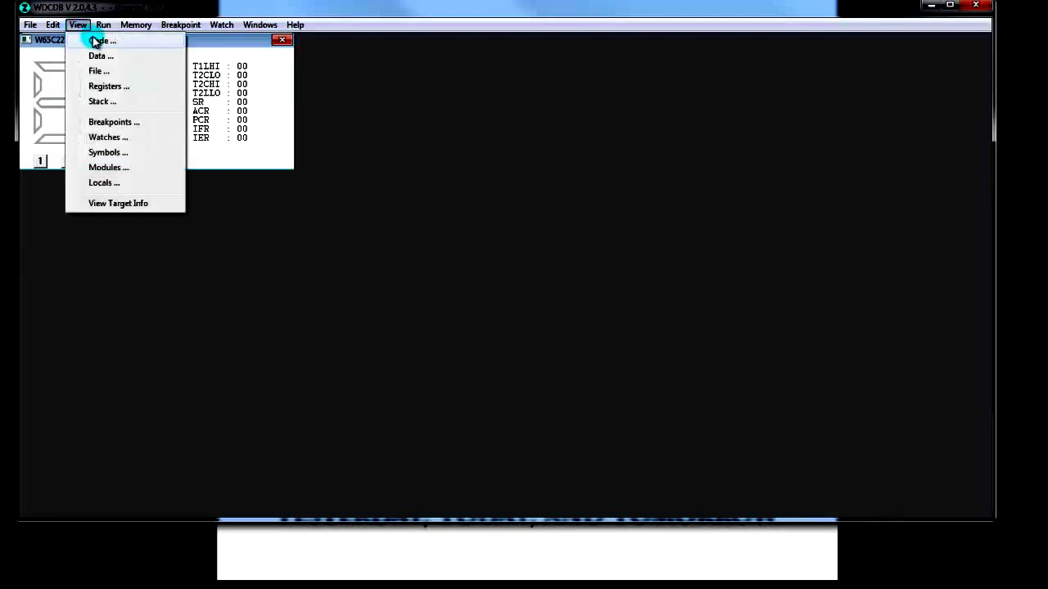
{"action": "left_click", "coordinate": [96, 39]}
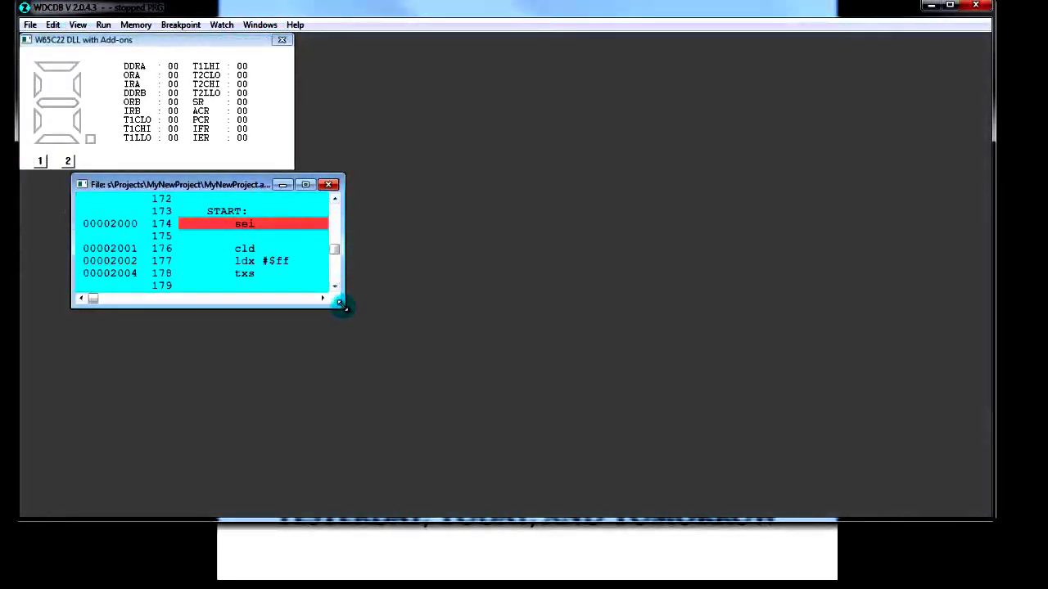
{"action": "left_click_drag", "start_coordinate": [341, 305], "coordinate": [976, 505]}
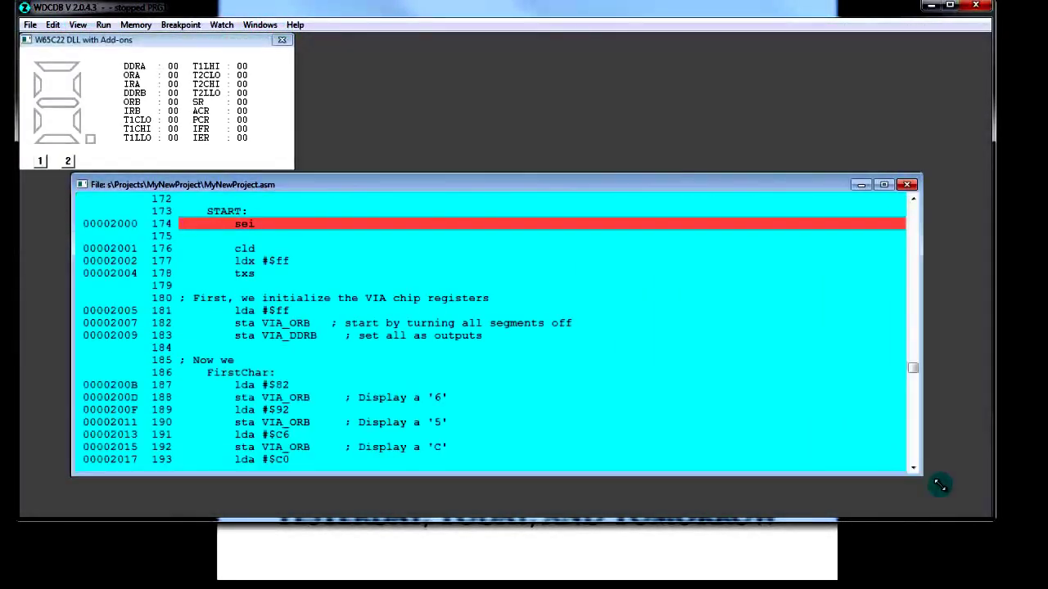